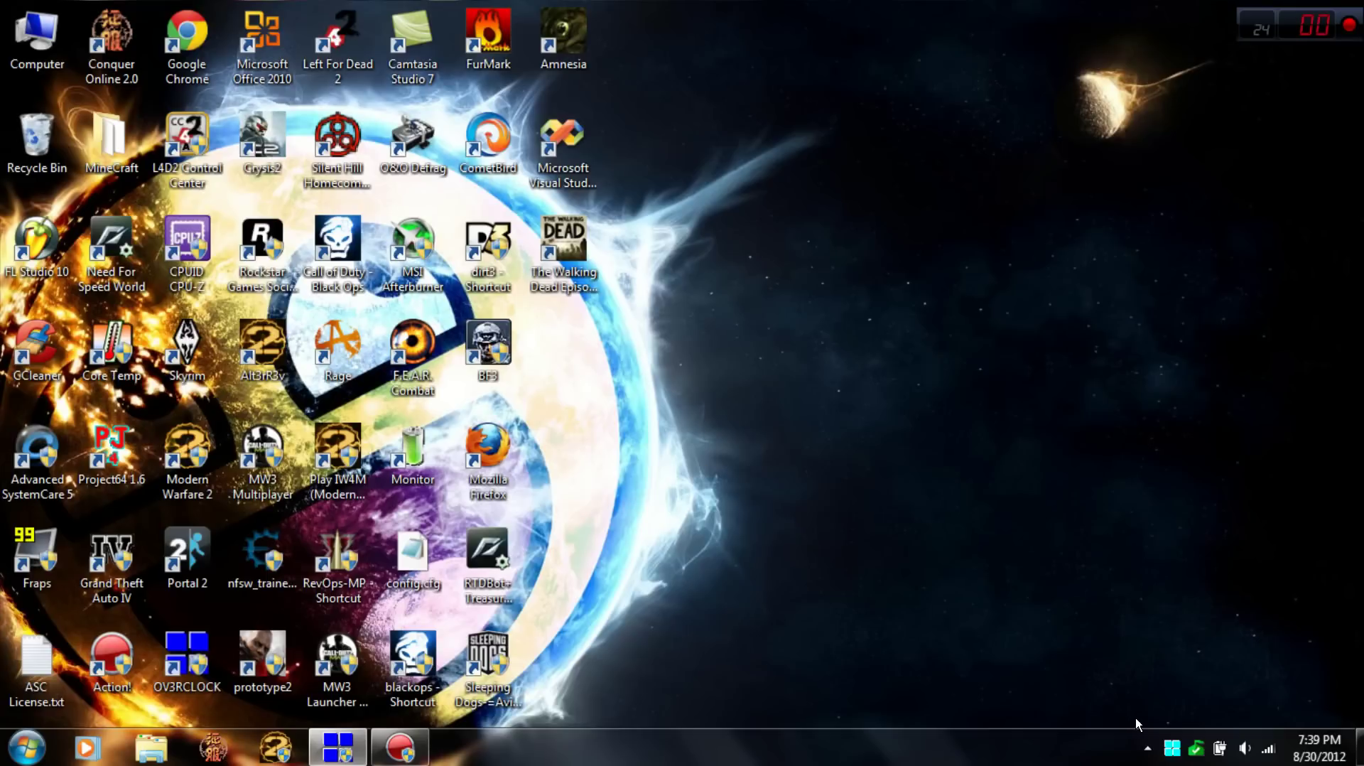
Step: Check the battery tray and Power Options to confirm High performance is the active plan
click(1147, 747)
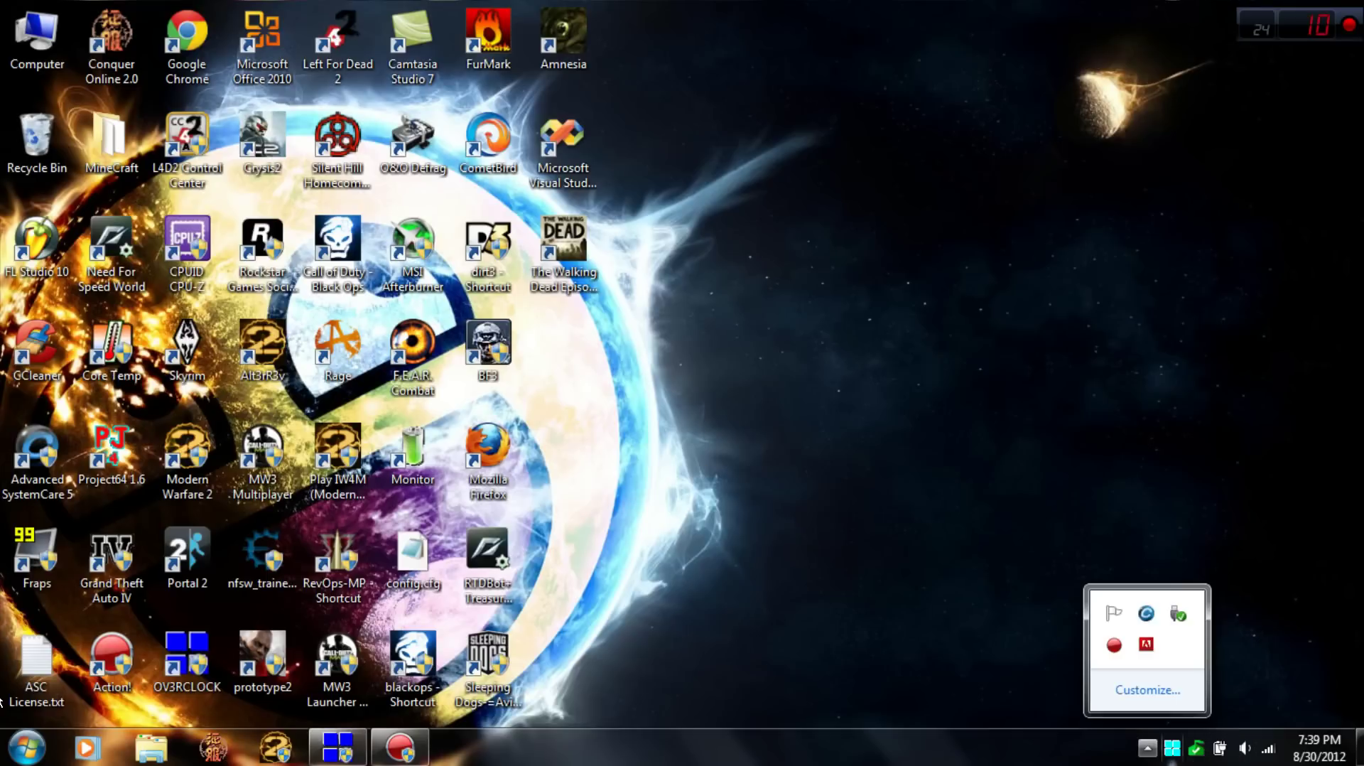
click(26, 746)
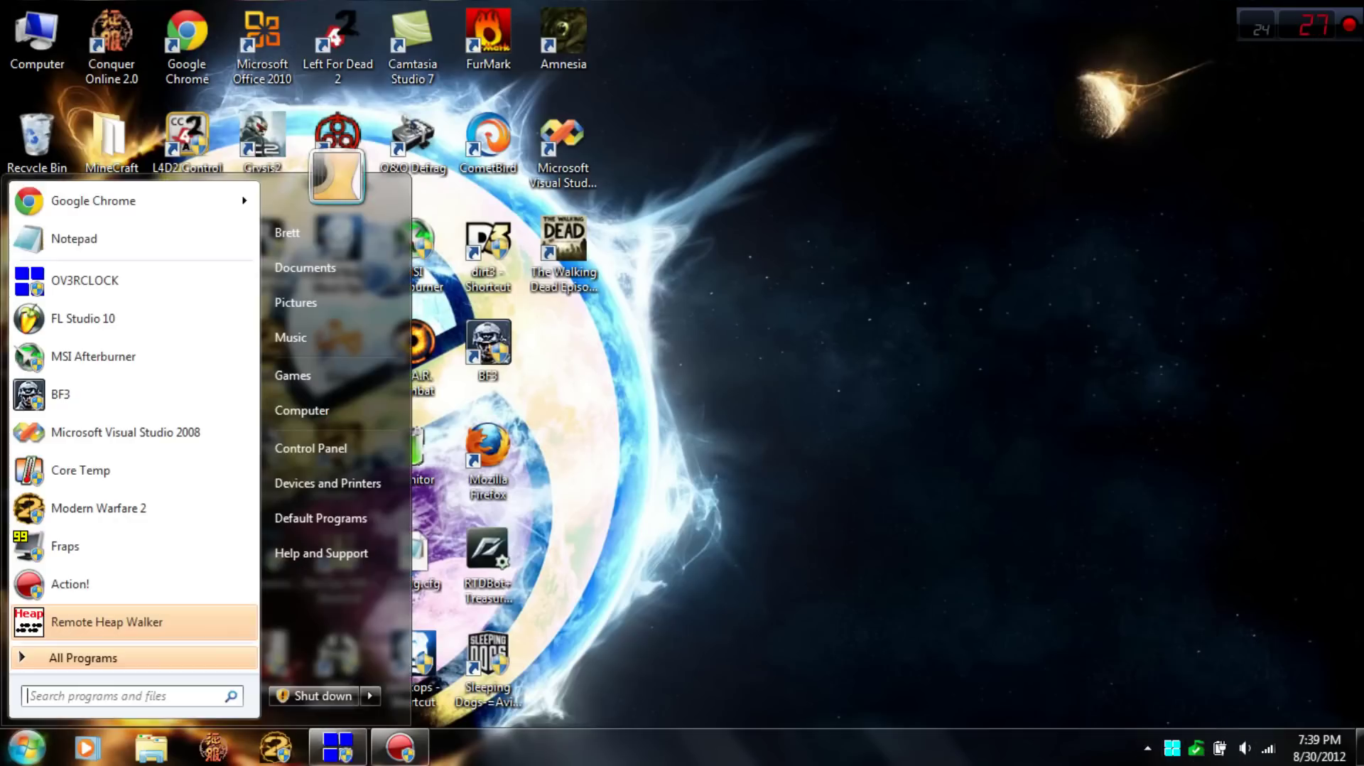
click(1217, 747)
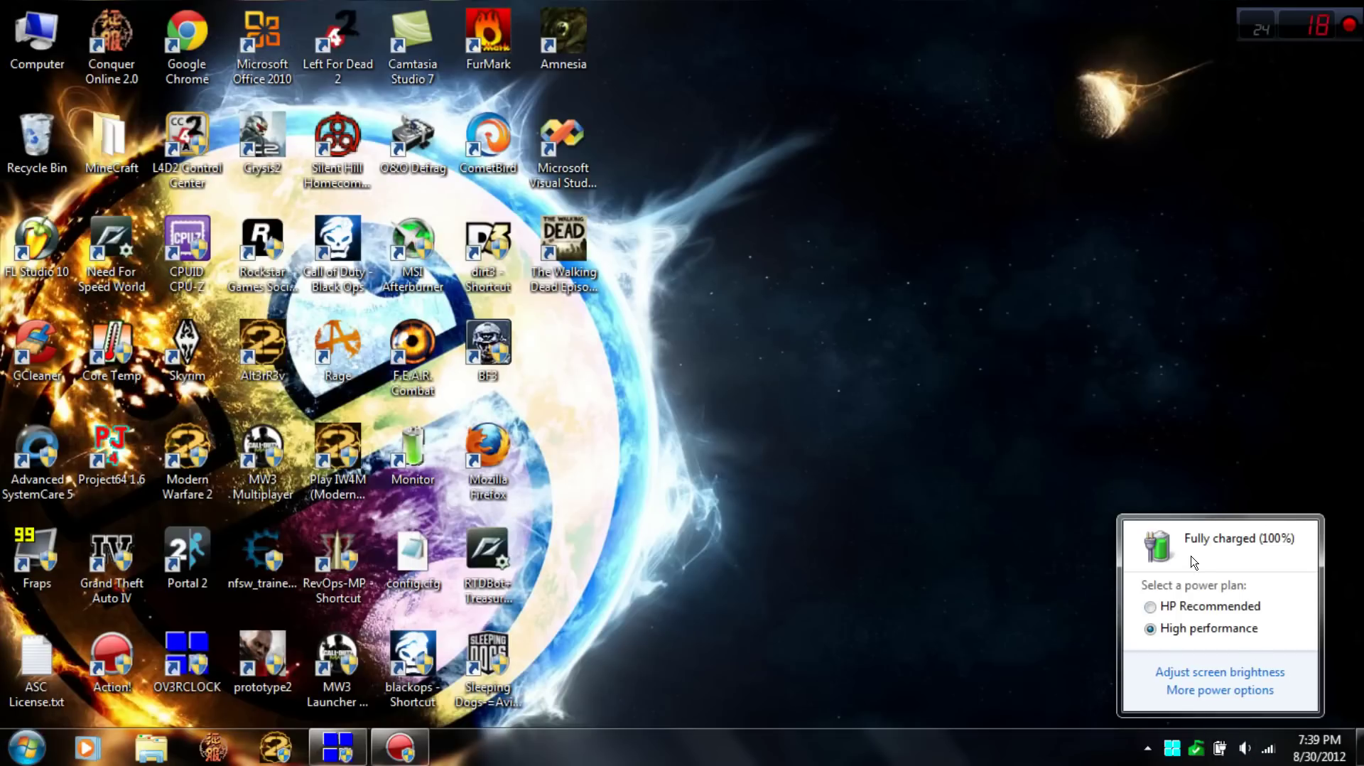
click(1245, 691)
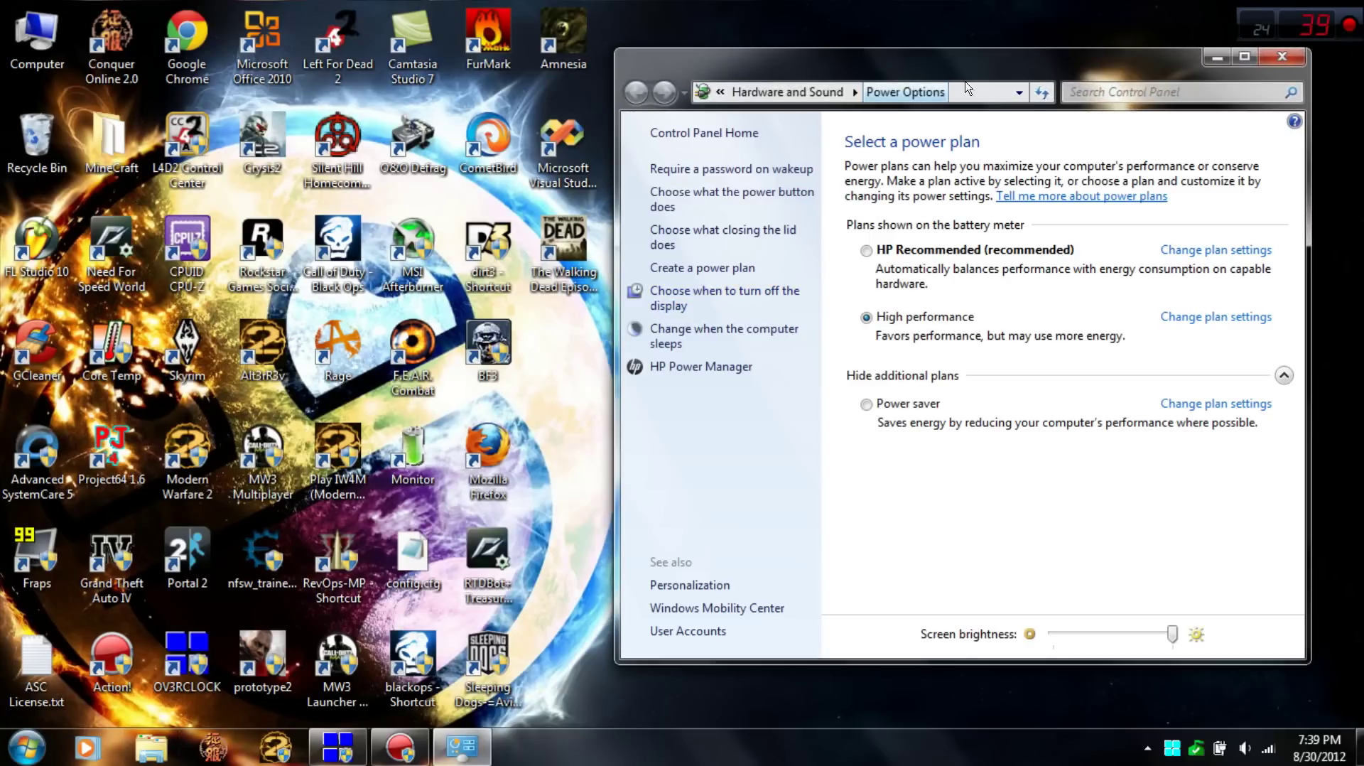
drag(1023, 59, 655, 50)
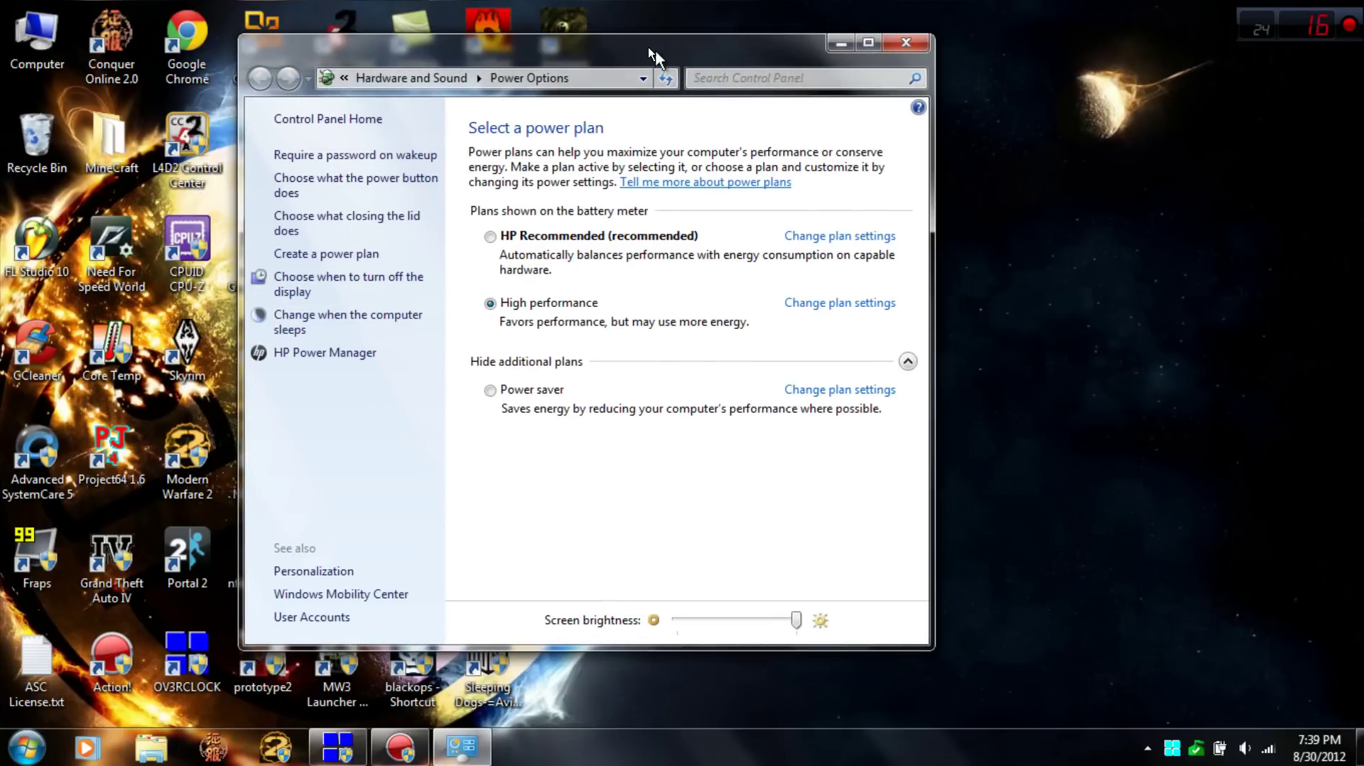
click(920, 42)
key(super)
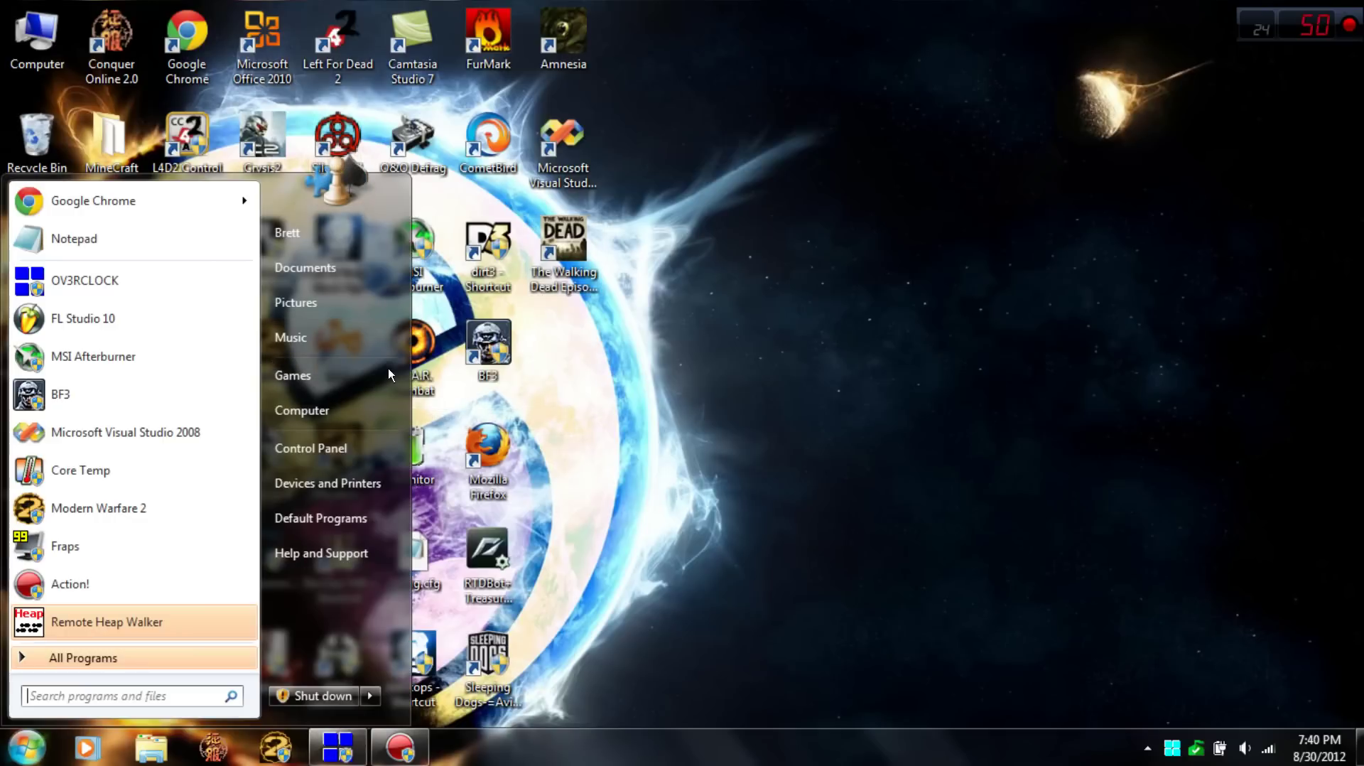
Step: Review all power plans in Control Panel's Power Options, leaving High performance selected
click(360, 446)
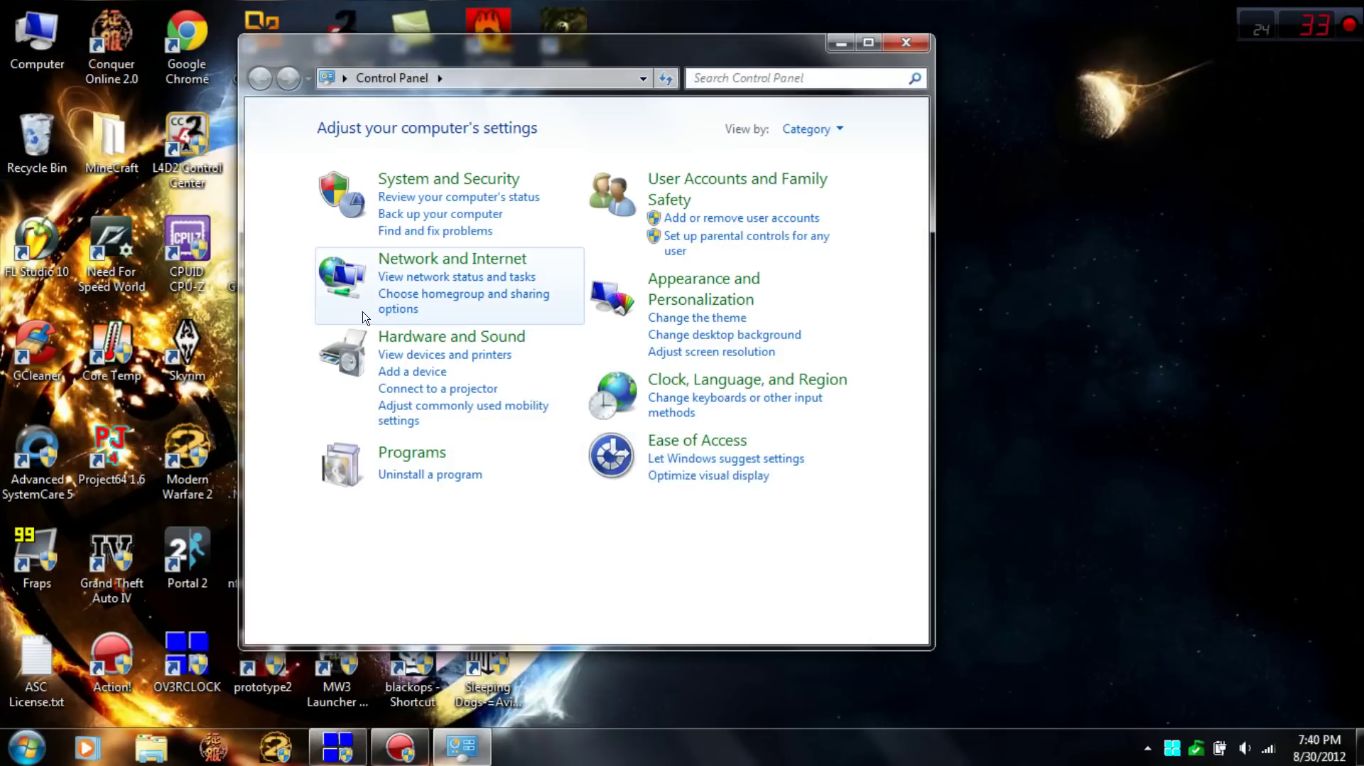
click(538, 221)
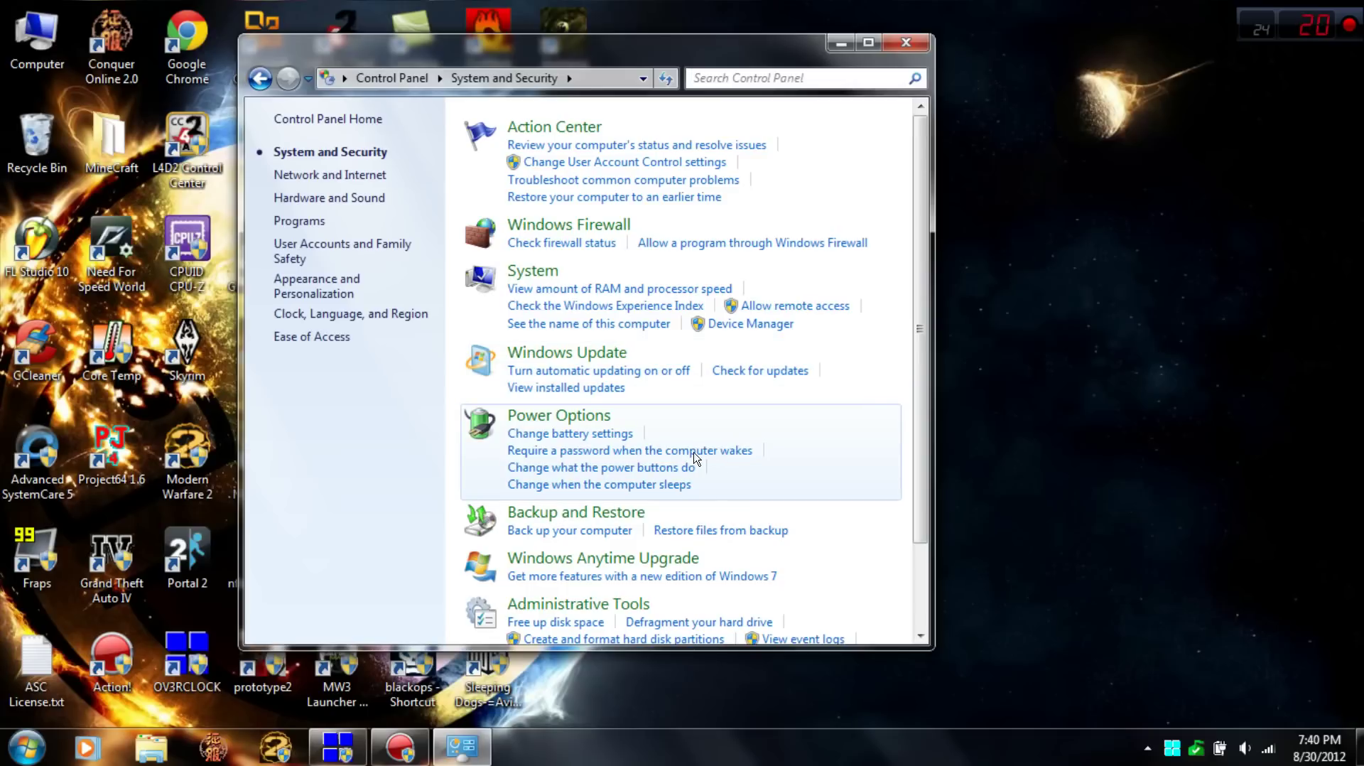
click(589, 420)
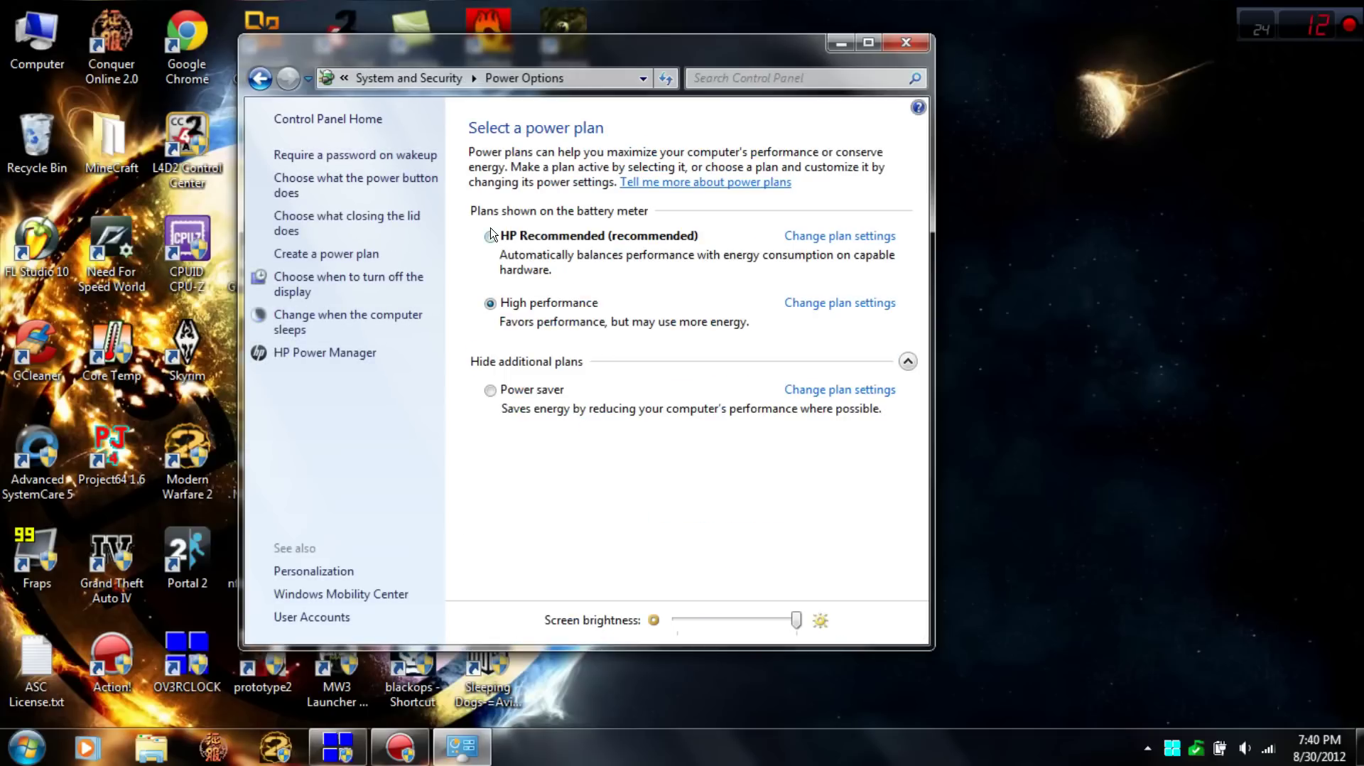
click(546, 364)
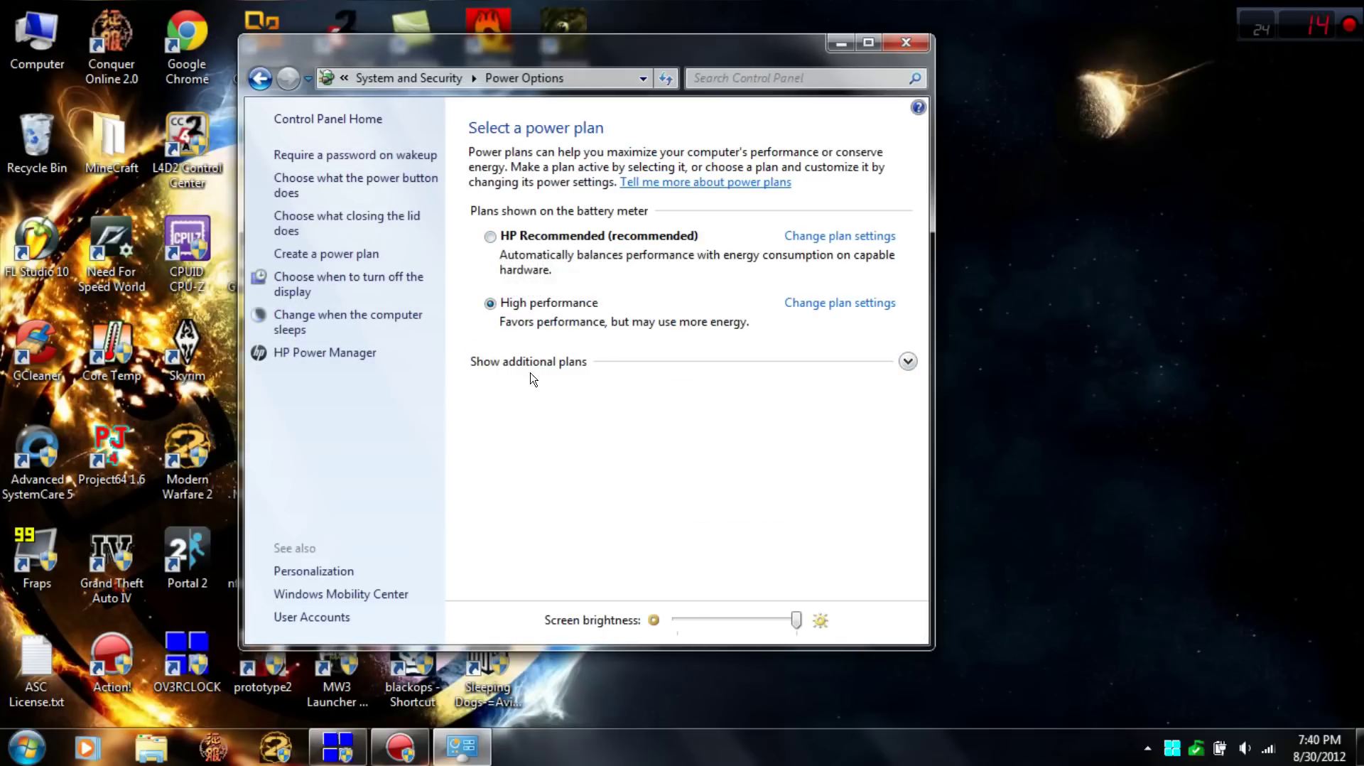
click(534, 362)
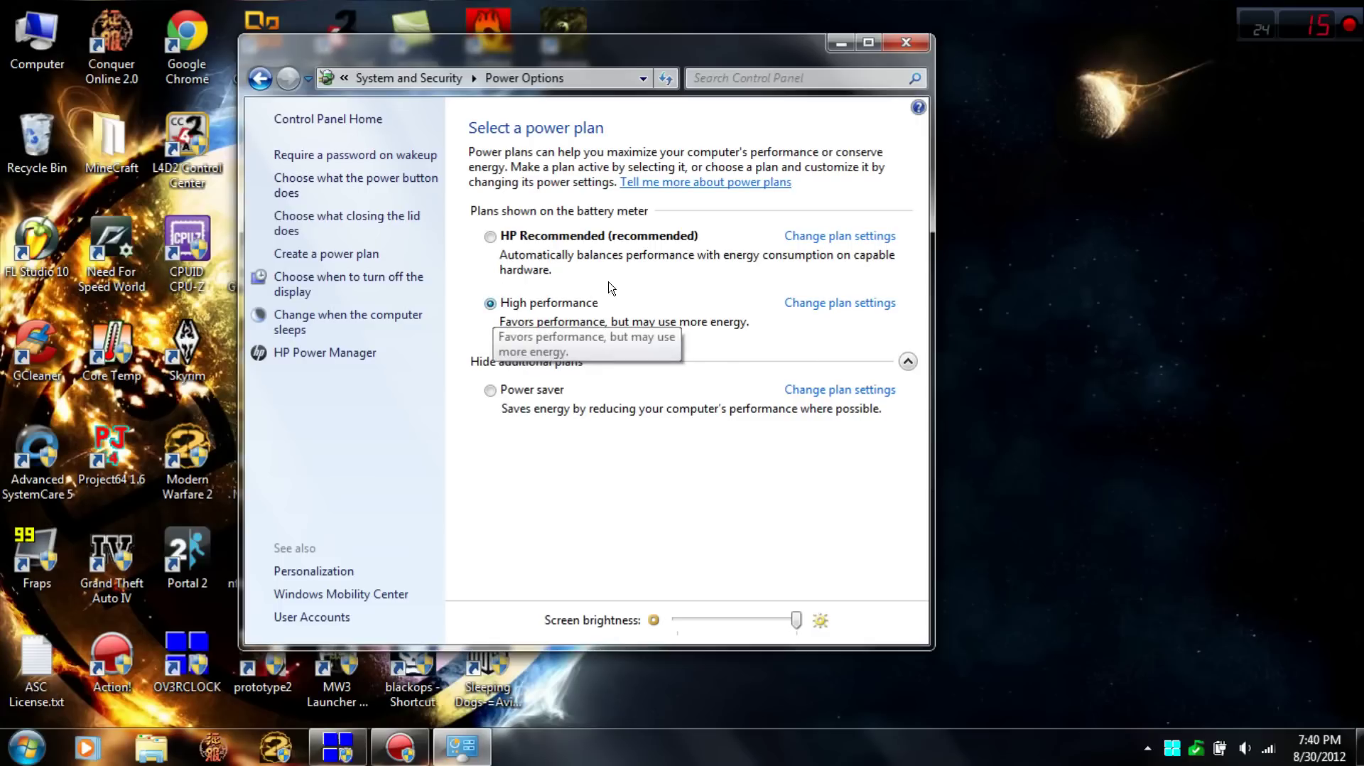
click(903, 42)
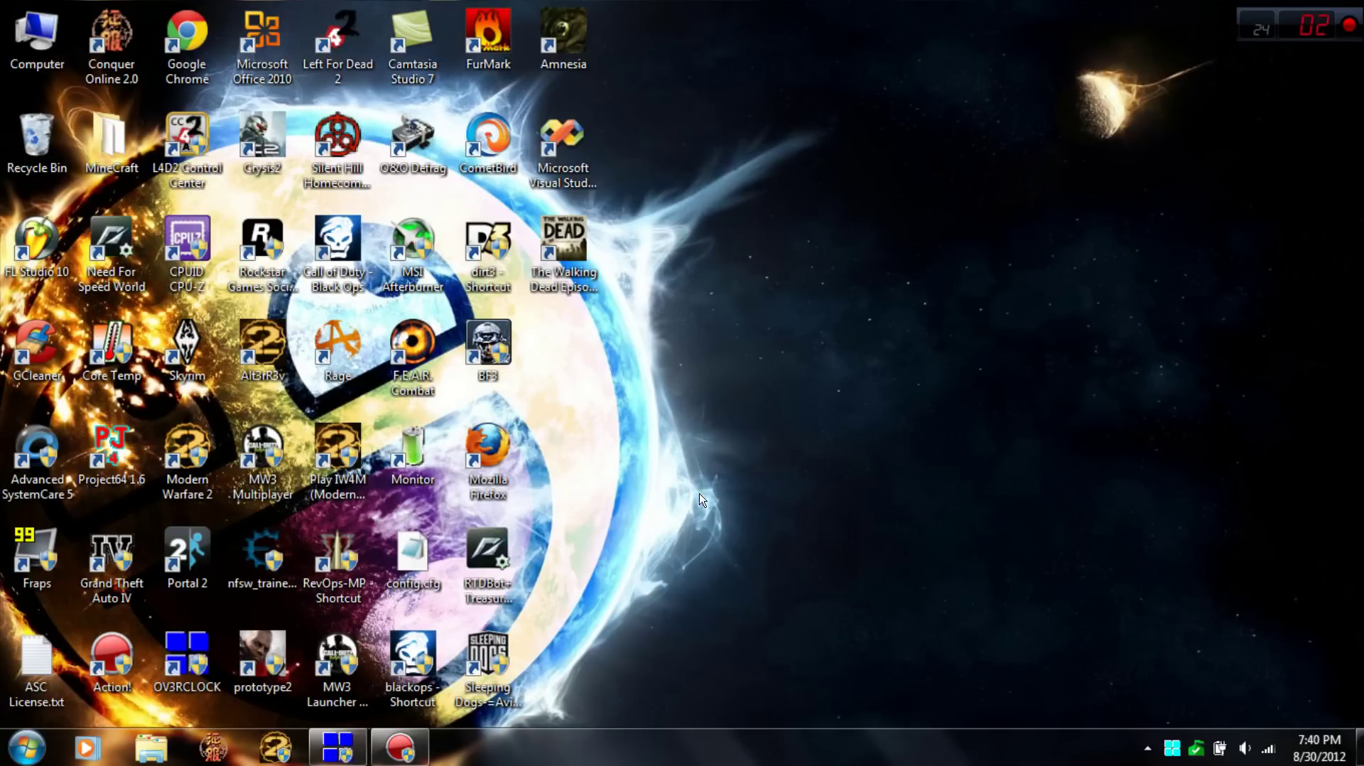
Step: Verify the BF3 shortcut's Compatibility settings: run as administrator, desktop composition disabled
right_click(488, 348)
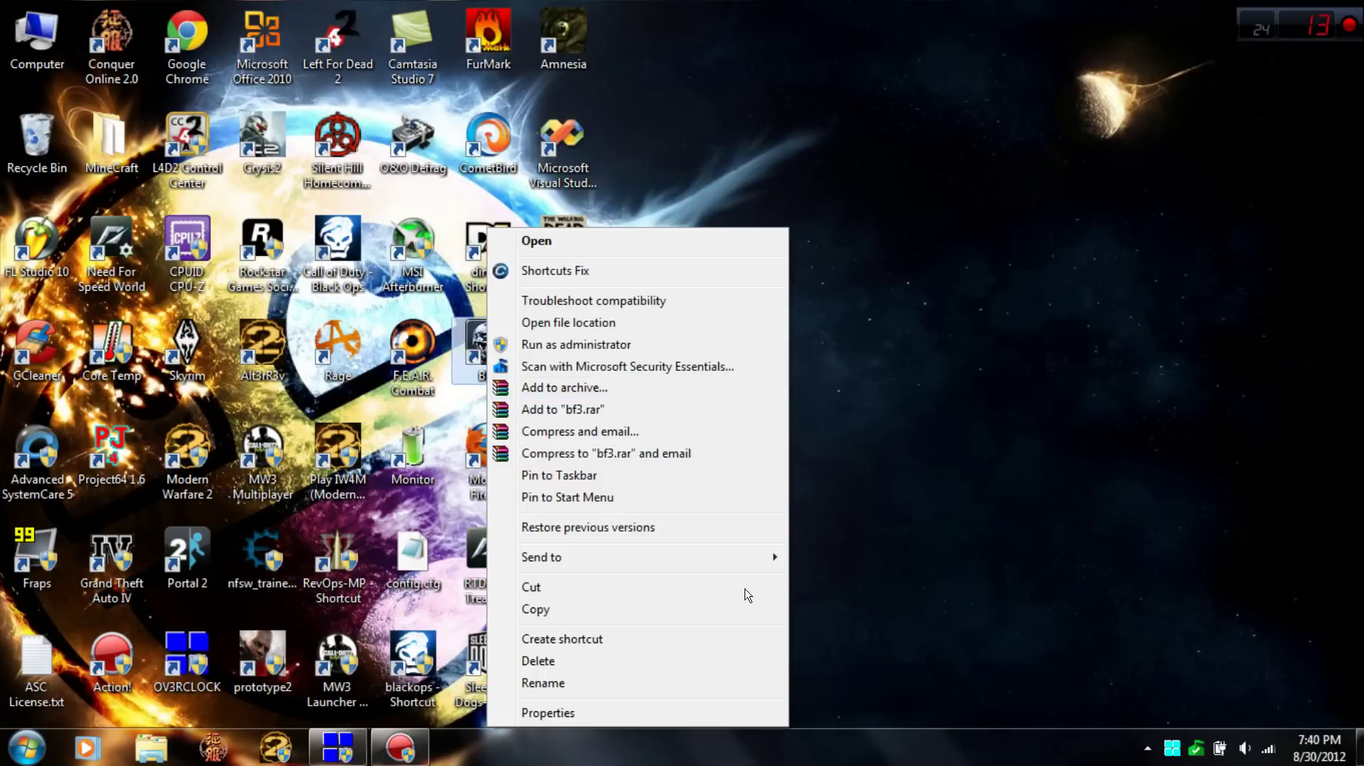
click(470, 422)
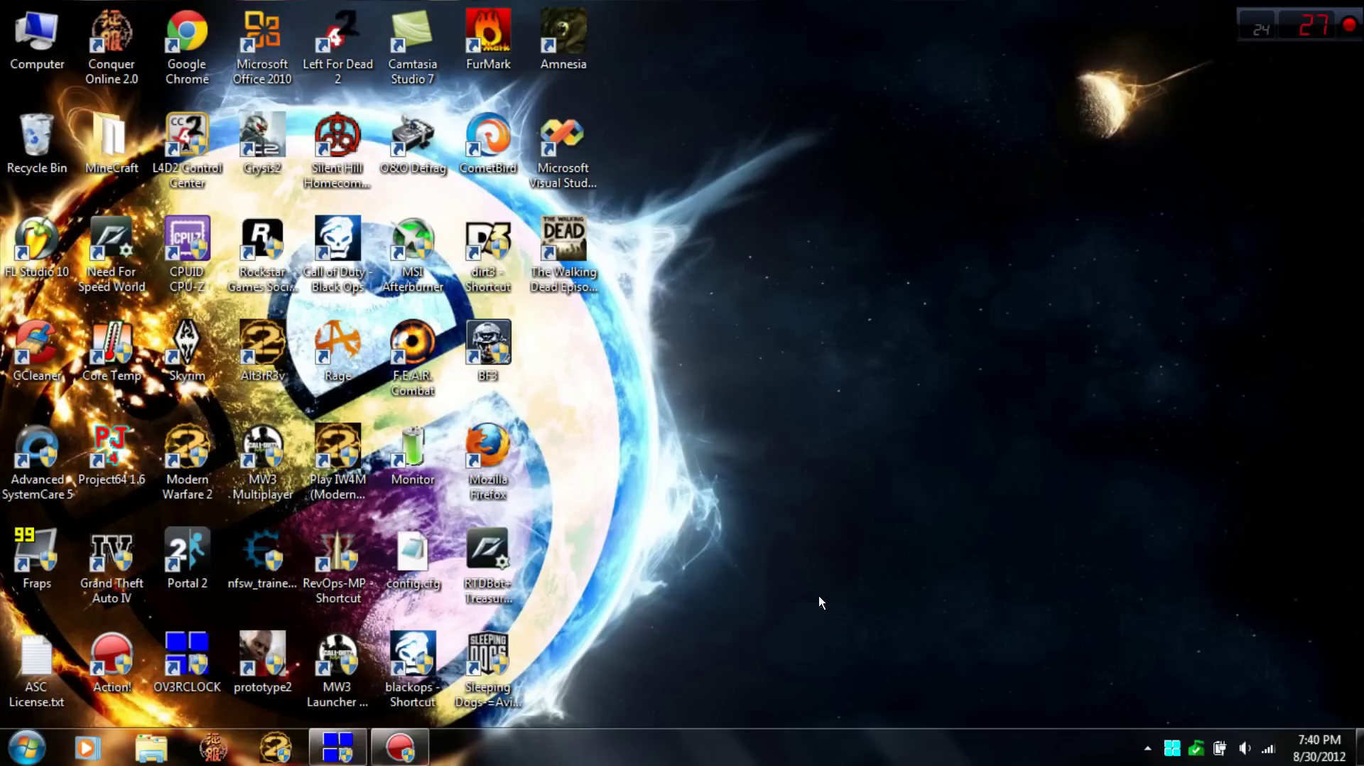
mouse_move(791, 333)
mouse_down()
mouse_move(650, 347)
mouse_move(670, 287)
mouse_up()
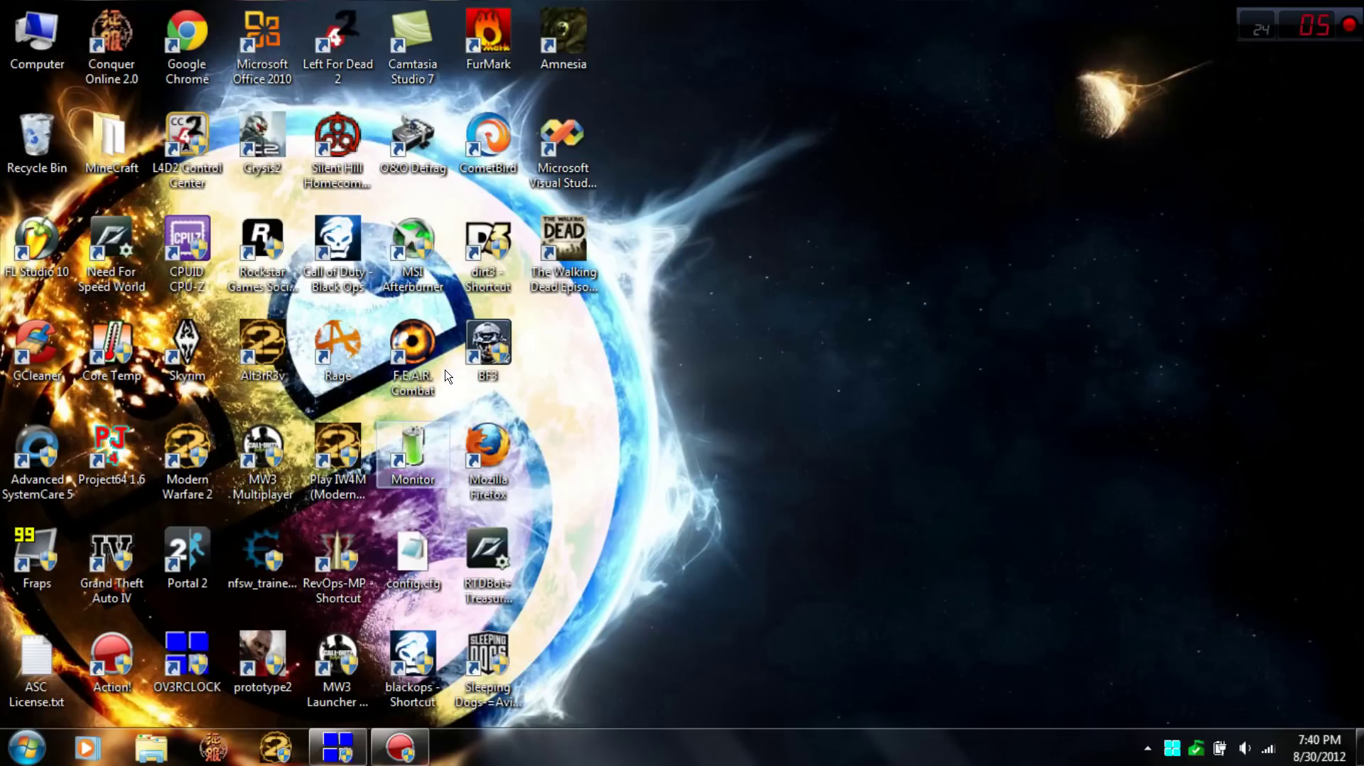
right_click(466, 353)
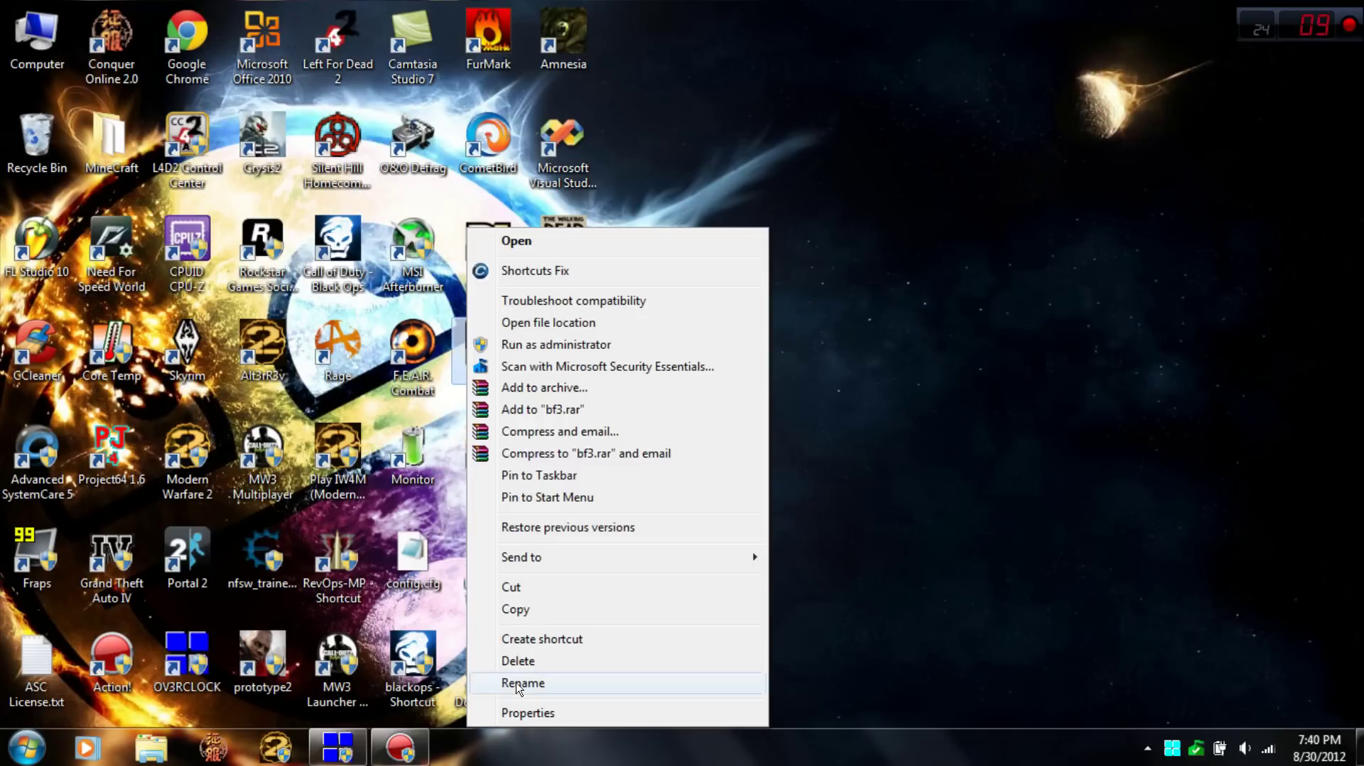
click(525, 712)
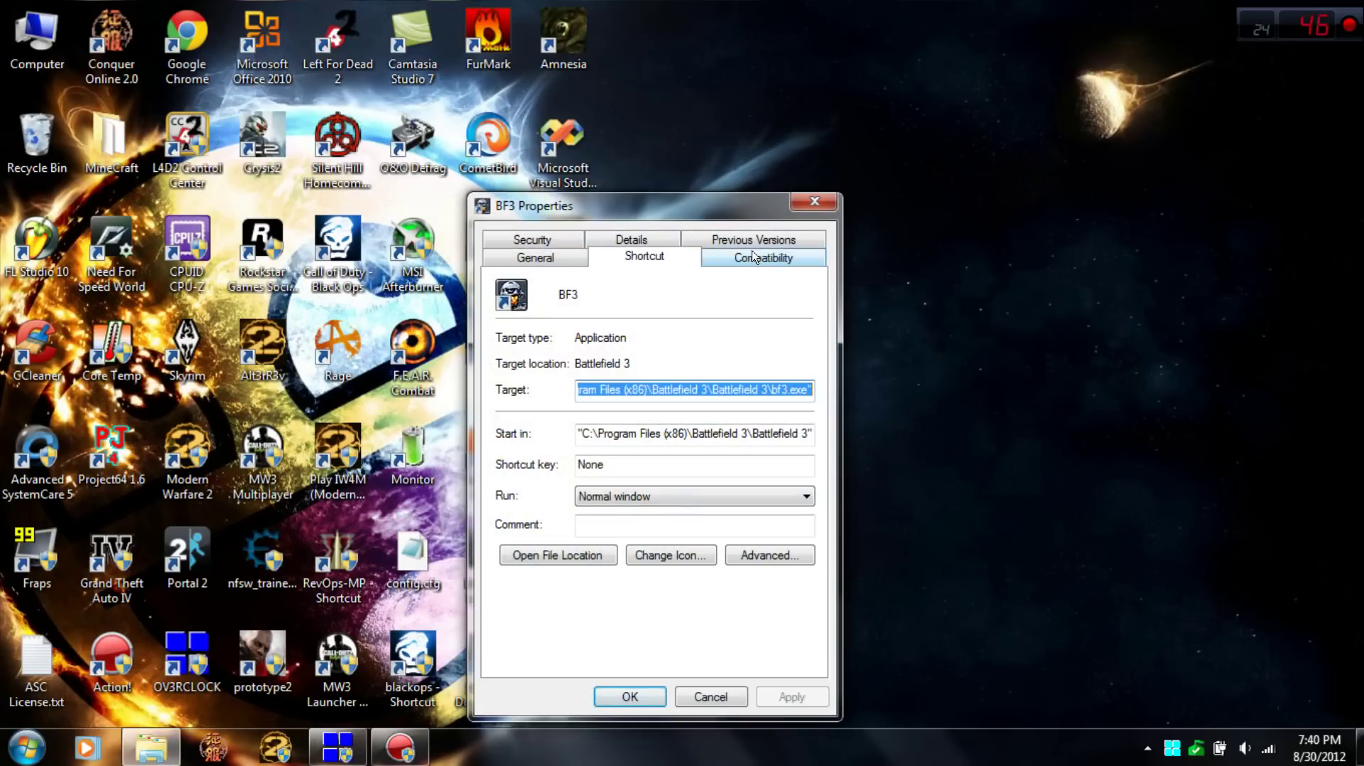
click(755, 257)
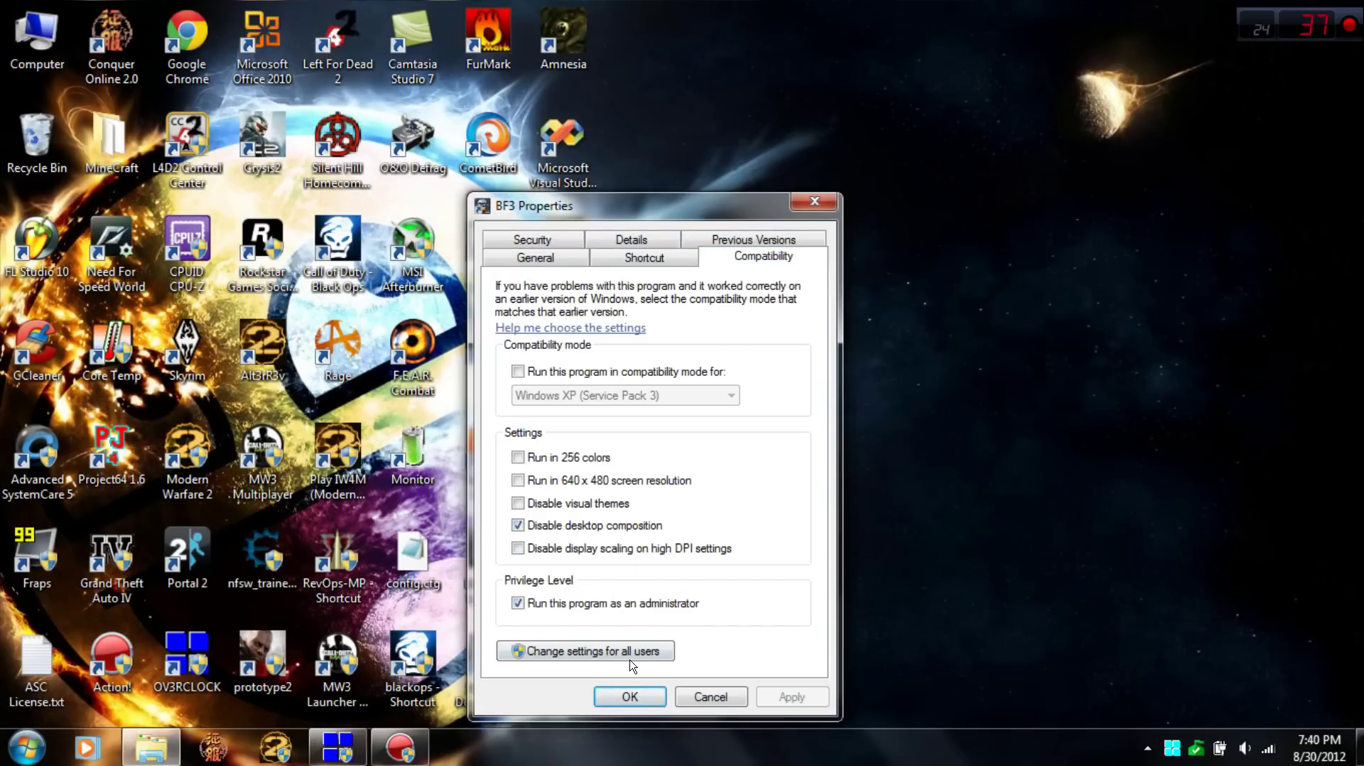
click(823, 207)
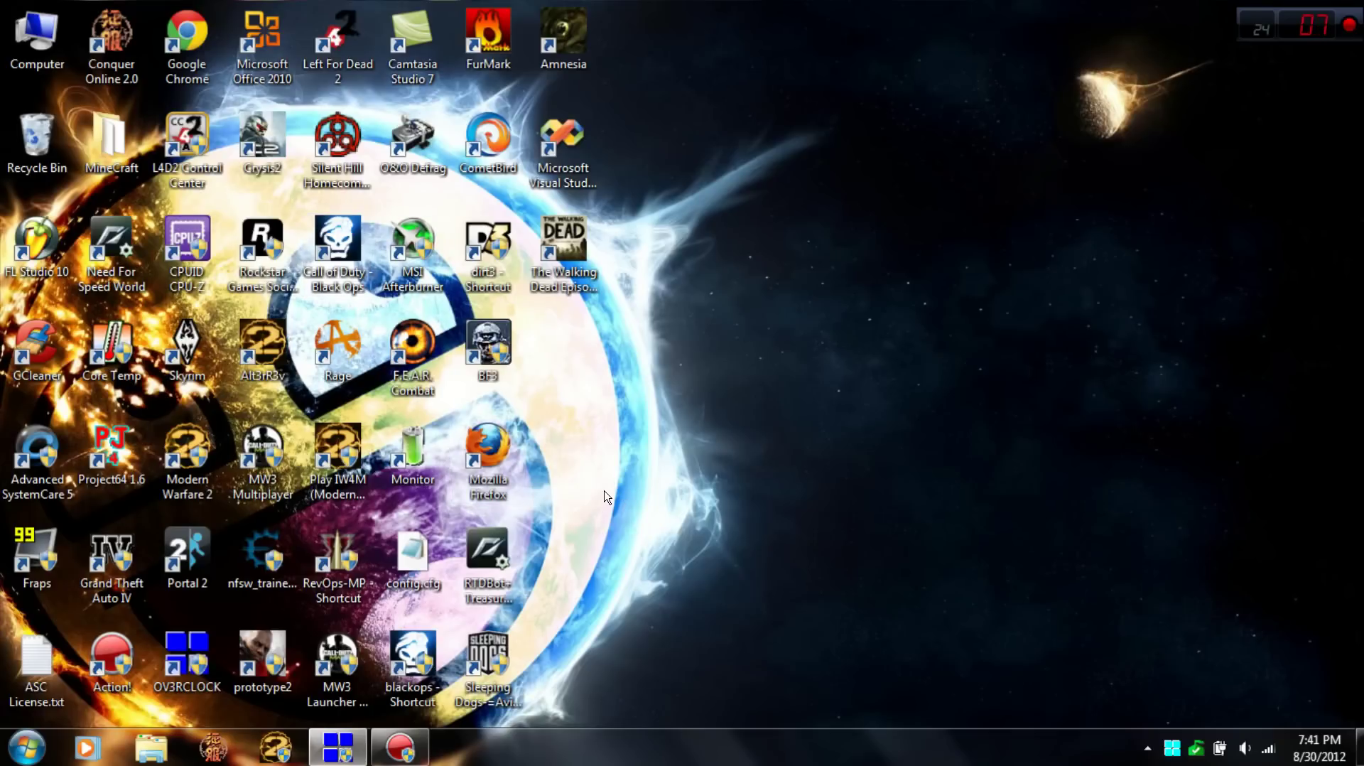
Step: Launch Advanced SystemCare 5 and start configuring Turbo Boost
double_click(51, 490)
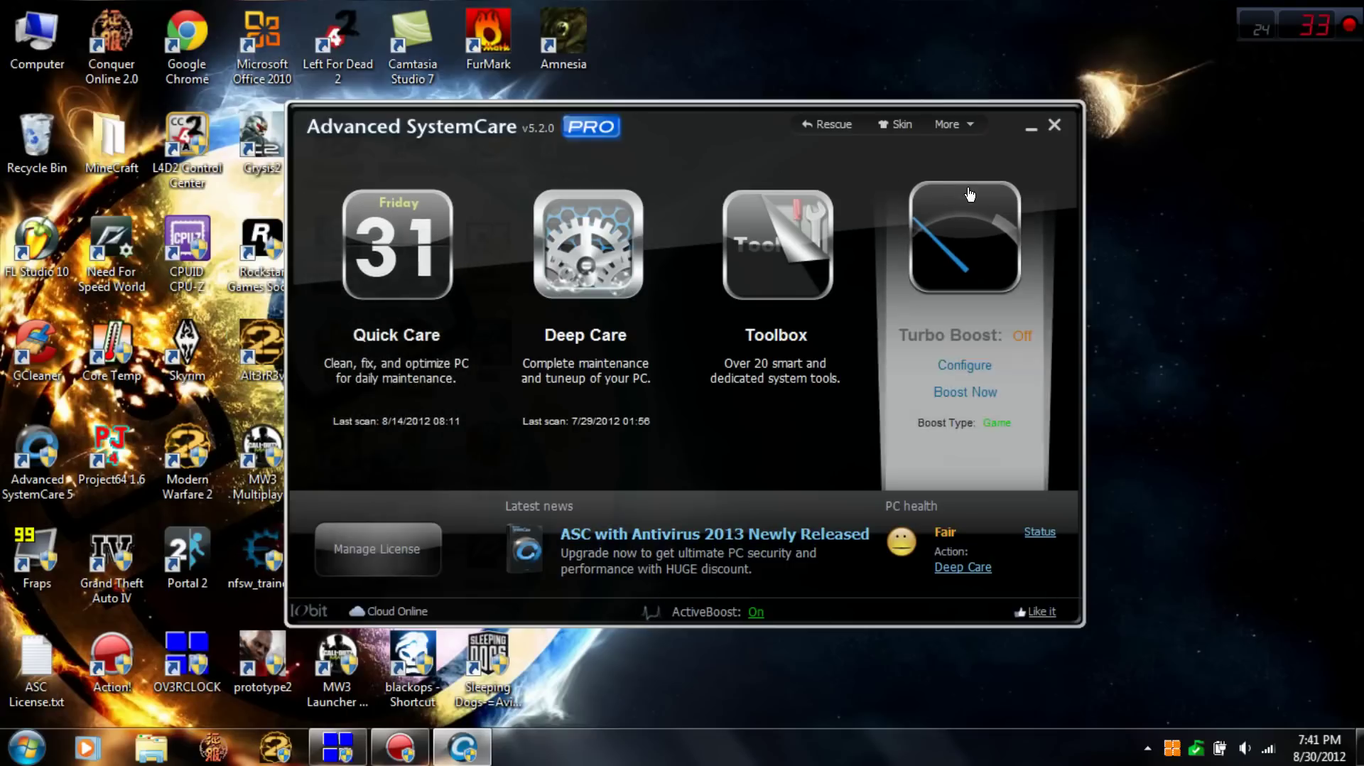
mouse_move(965, 276)
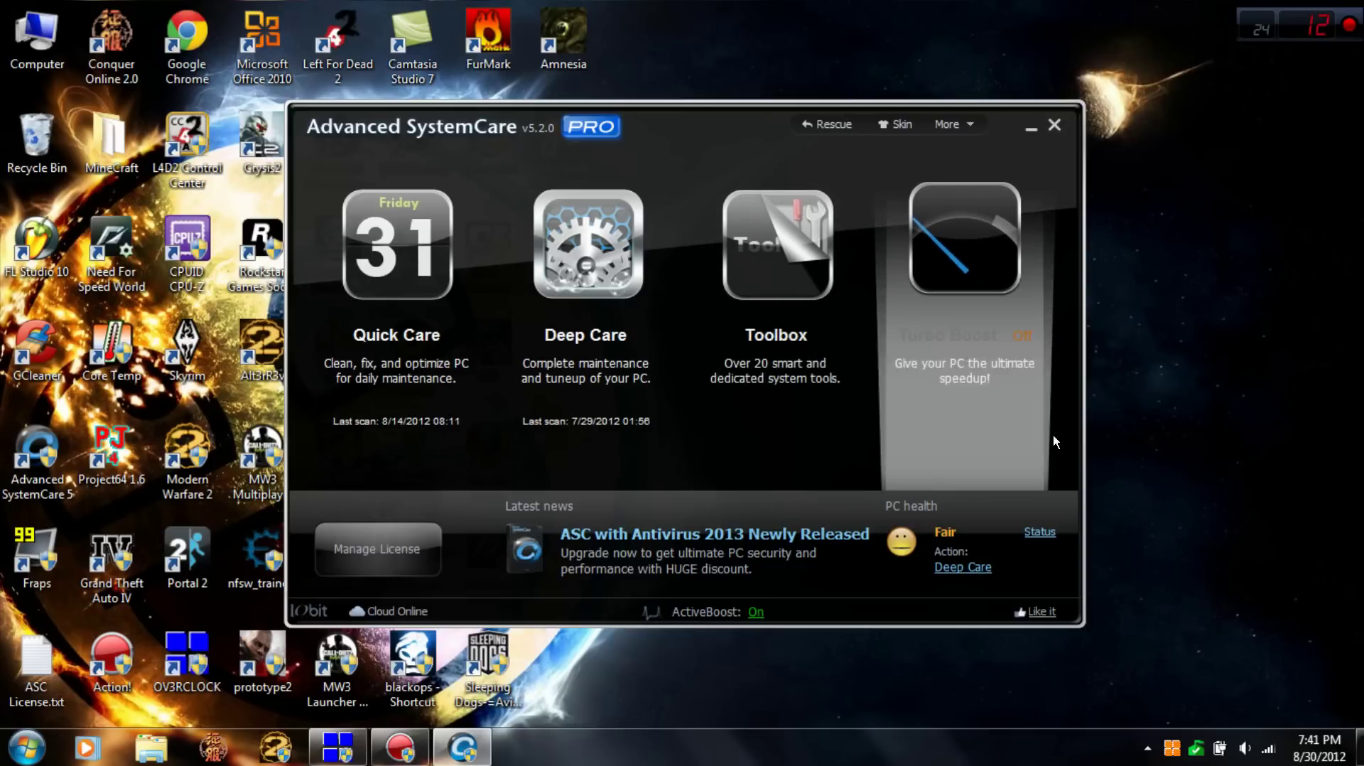
mouse_move(965, 319)
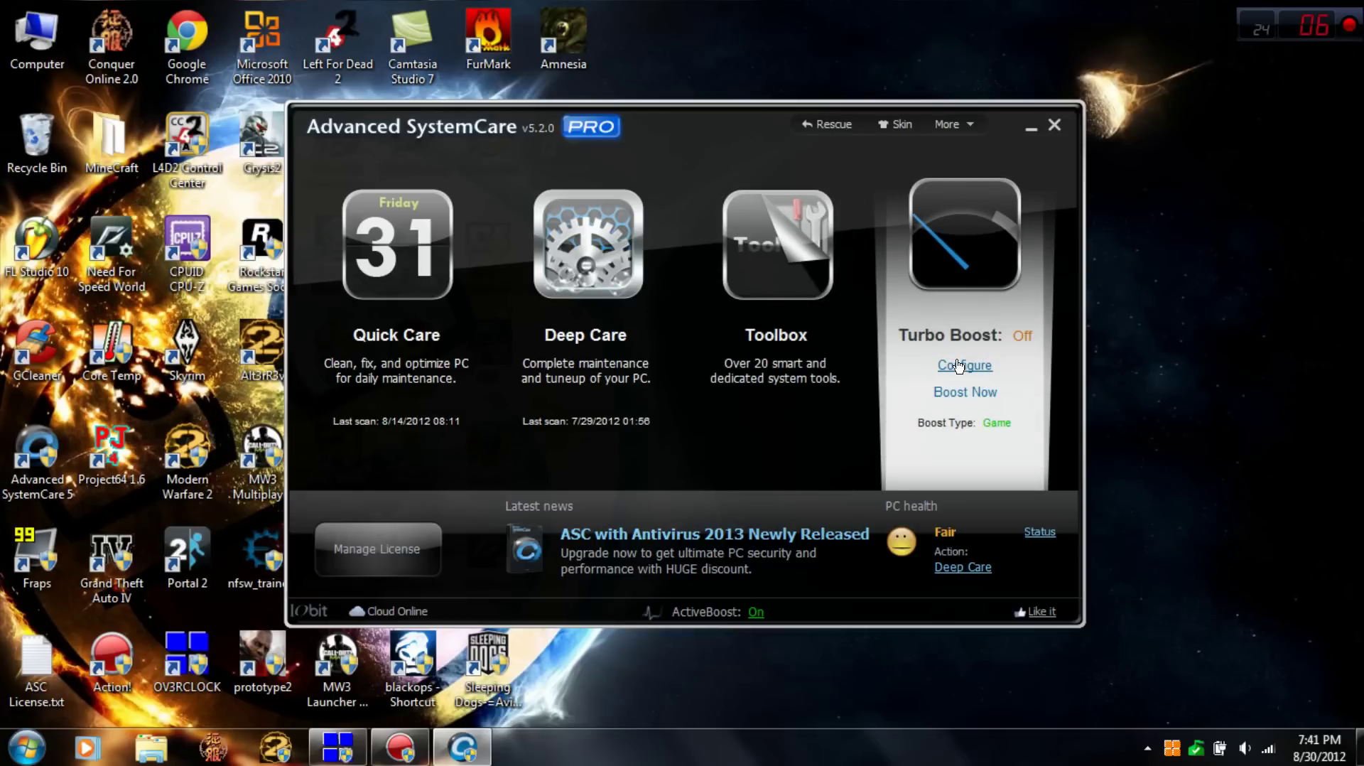
click(958, 365)
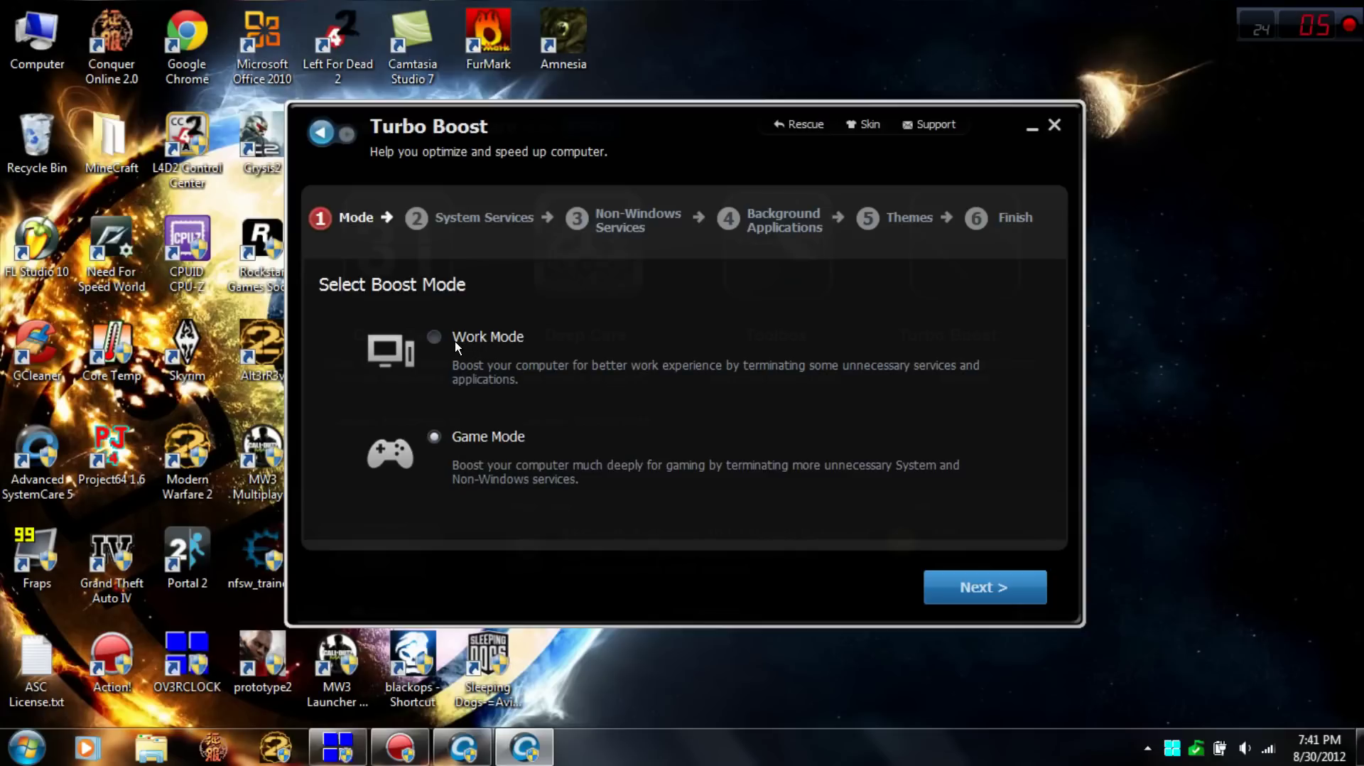
Step: Choose Game Mode for Turbo Boost and review the system services it will disable
click(429, 336)
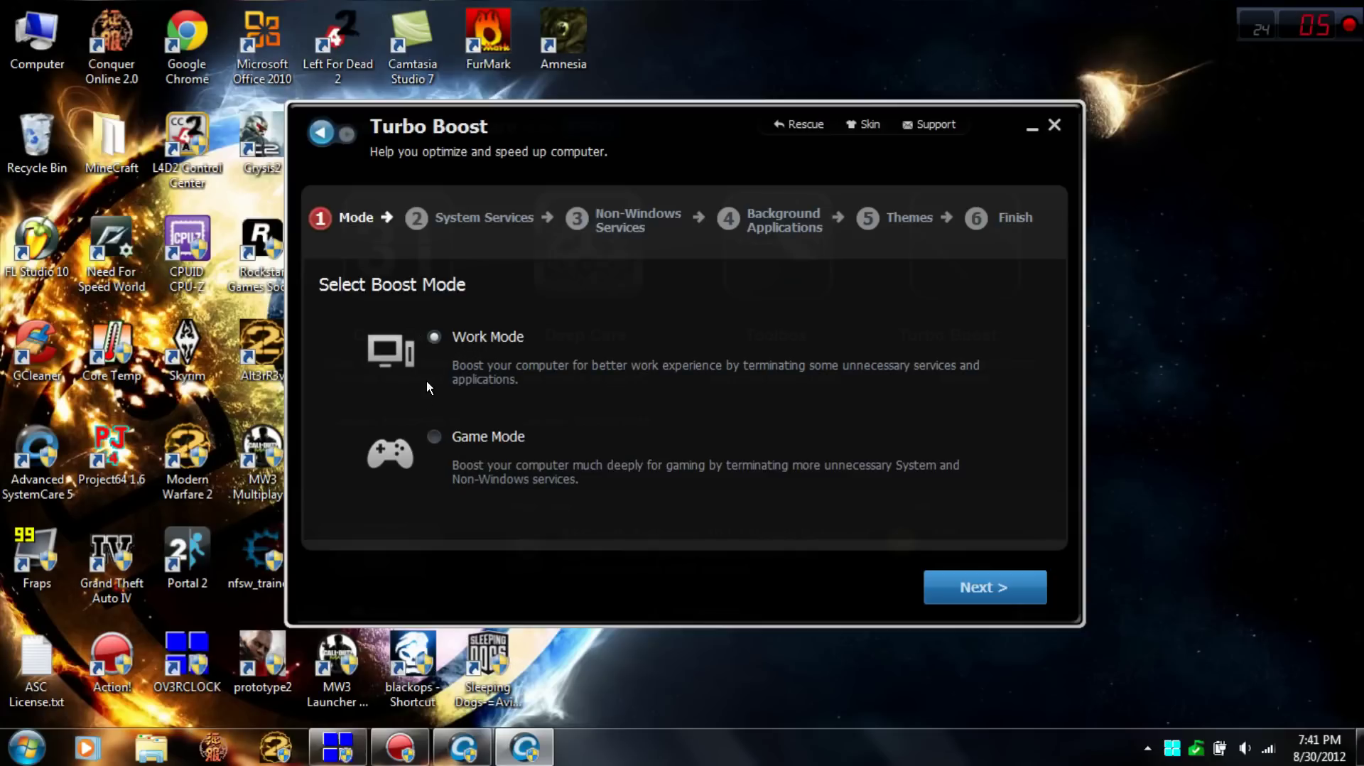
click(429, 438)
click(979, 590)
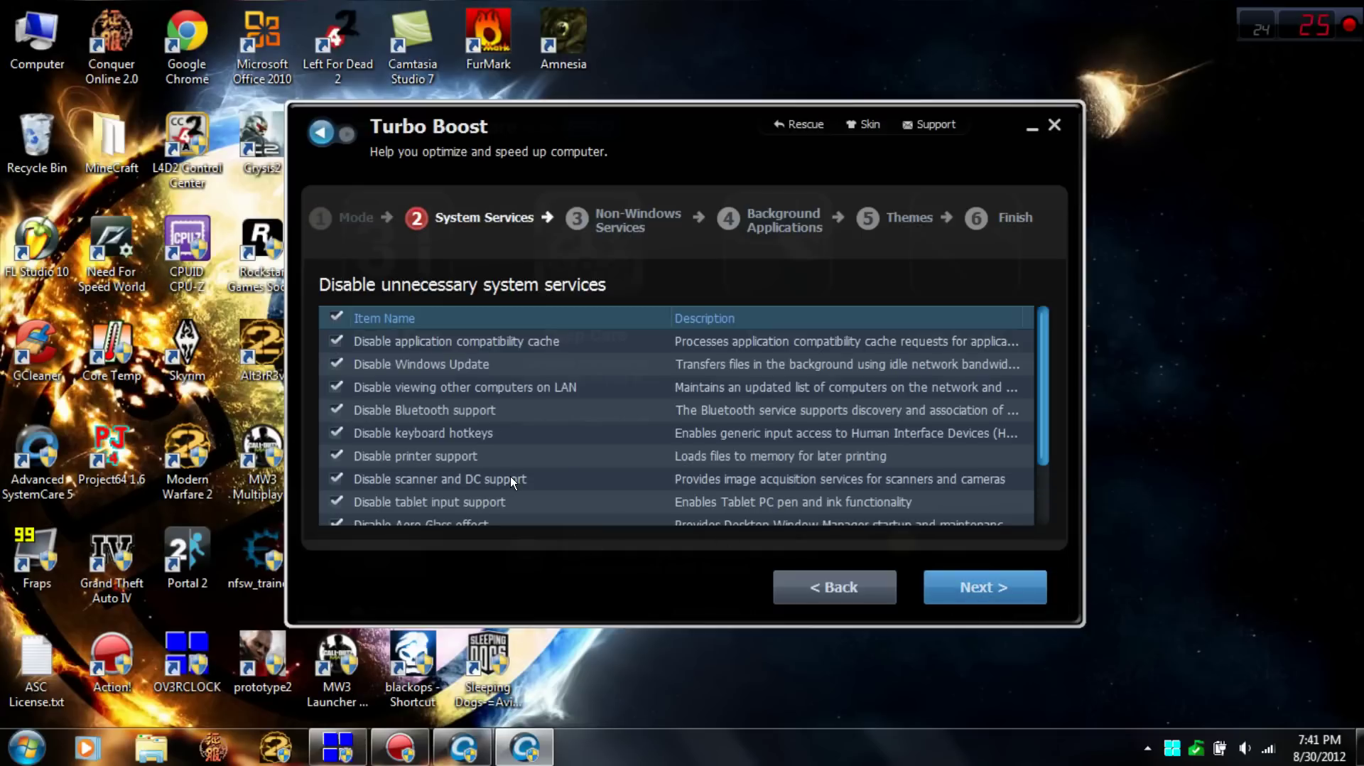
drag(1041, 398, 1036, 483)
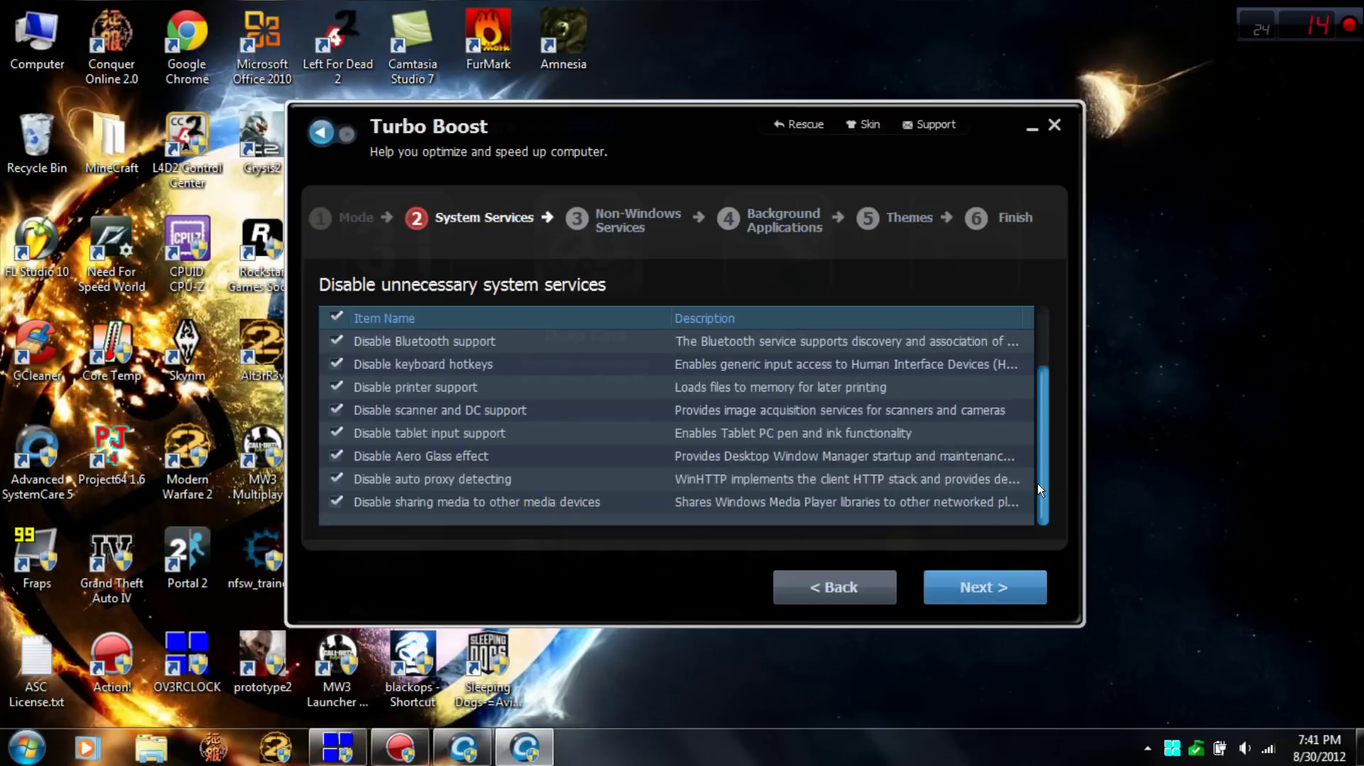
scroll(1037, 488, up, 3)
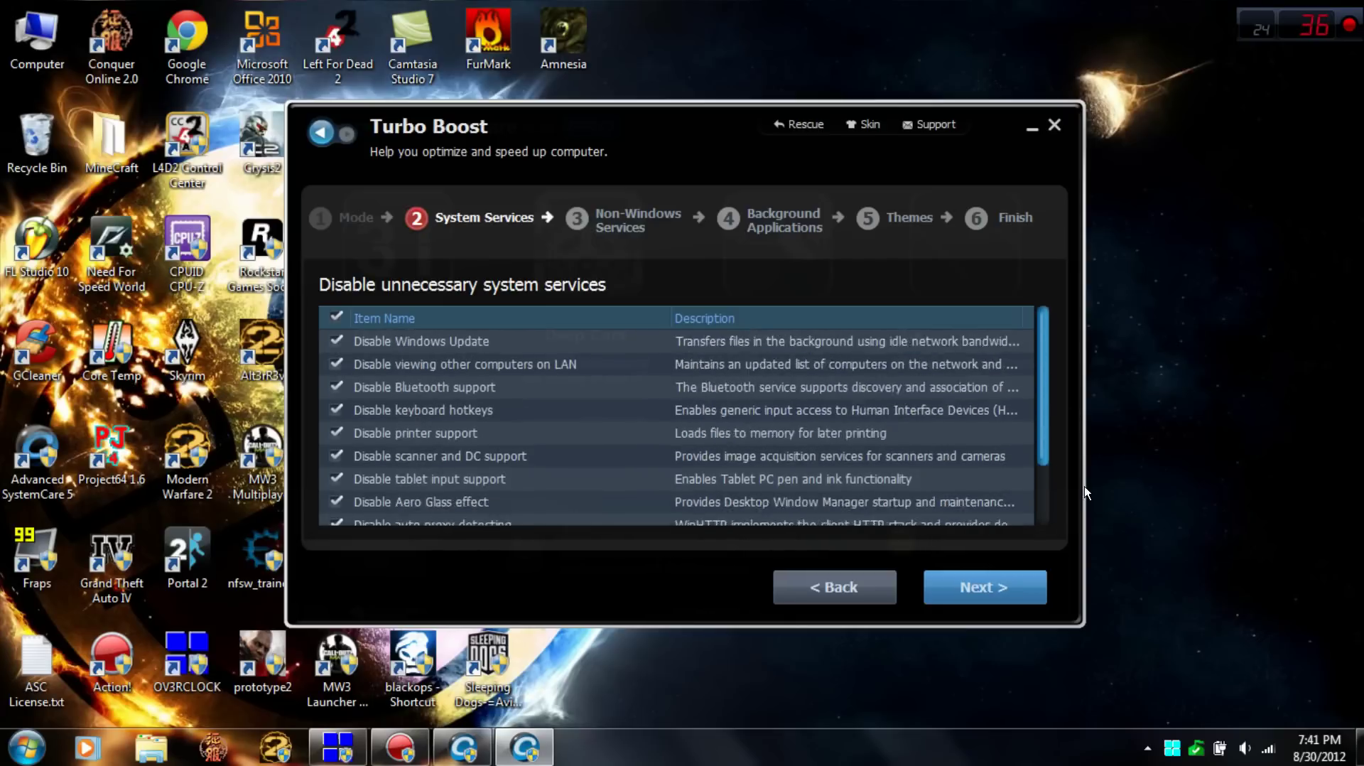
scroll(1040, 376, down, 2)
scroll(1040, 377, up, 1)
scroll(1029, 359, up, 2)
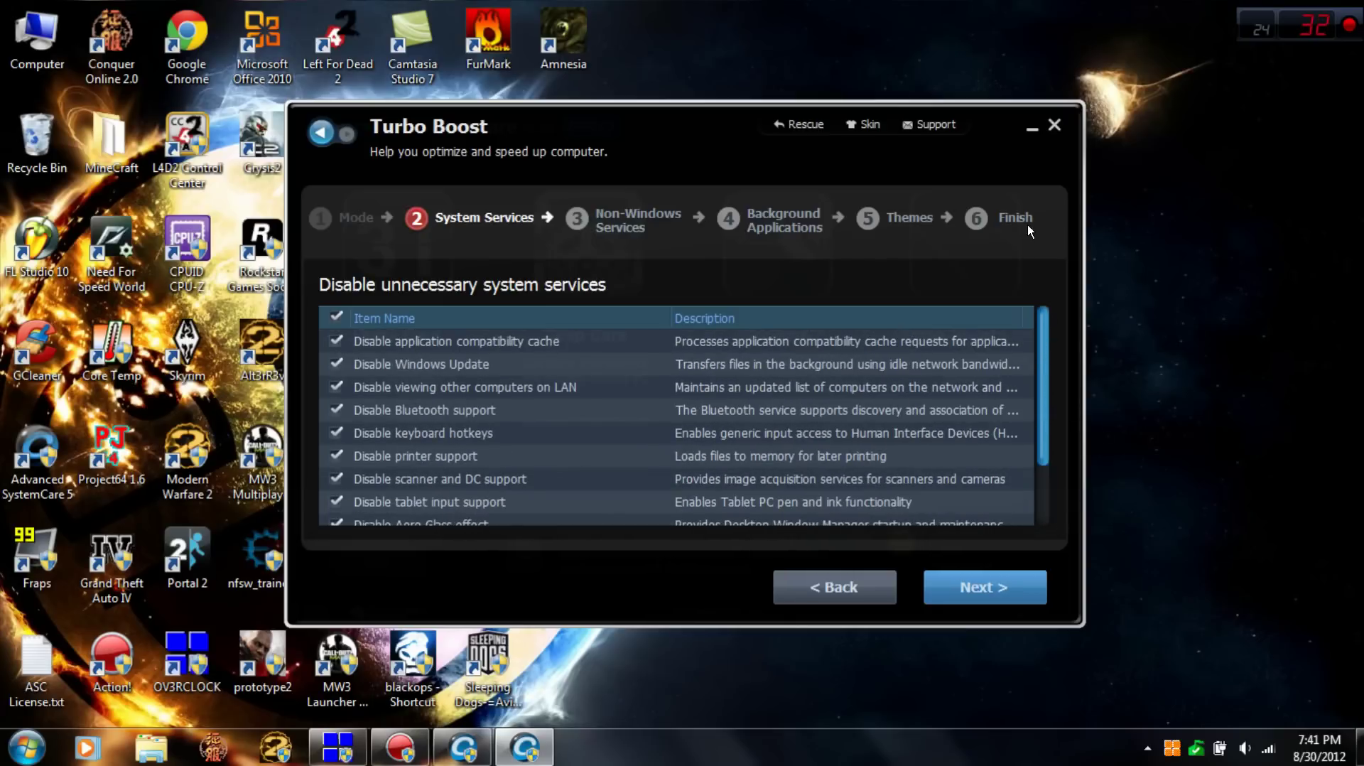
Step: Review the non-Windows services list, then advance to the Background Applications step
click(980, 573)
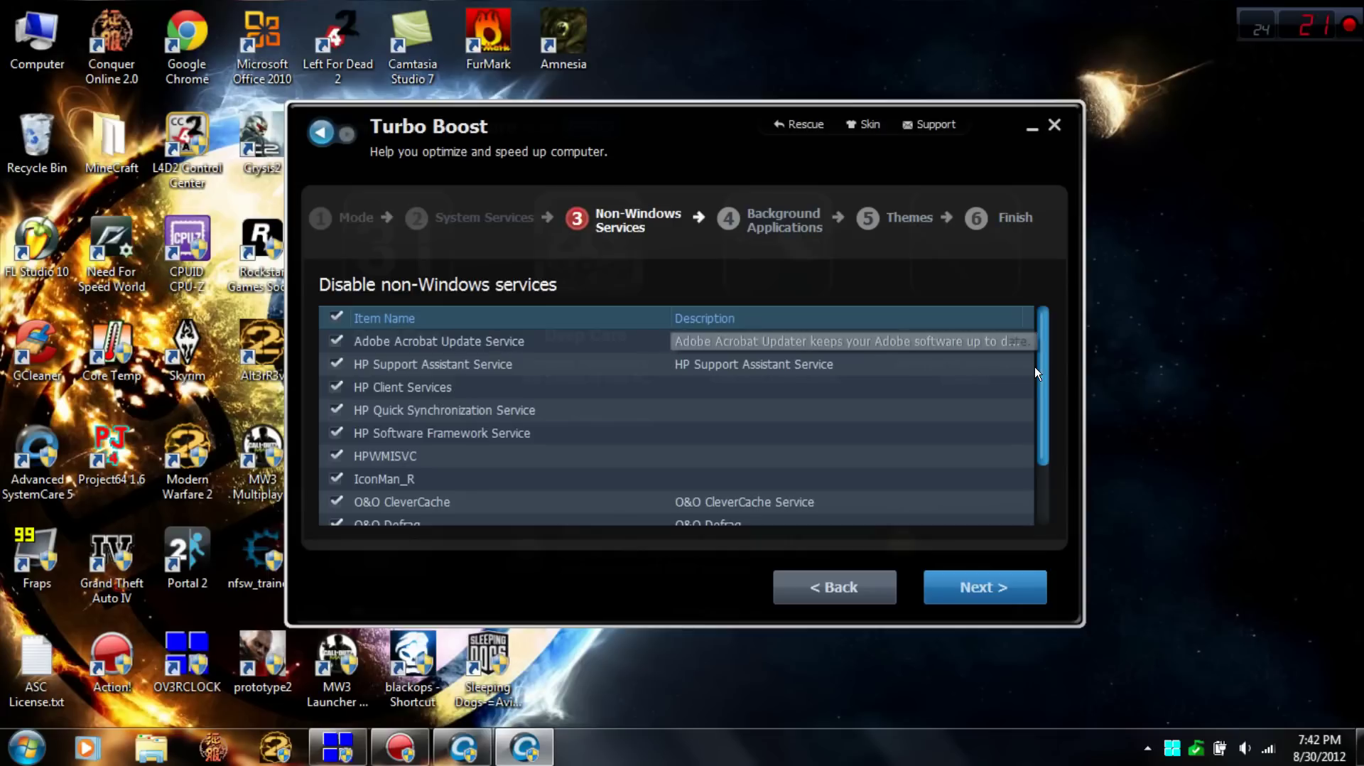
drag(1041, 367, 1044, 447)
scroll(1034, 426, up, 1)
scroll(1033, 439, down, 1)
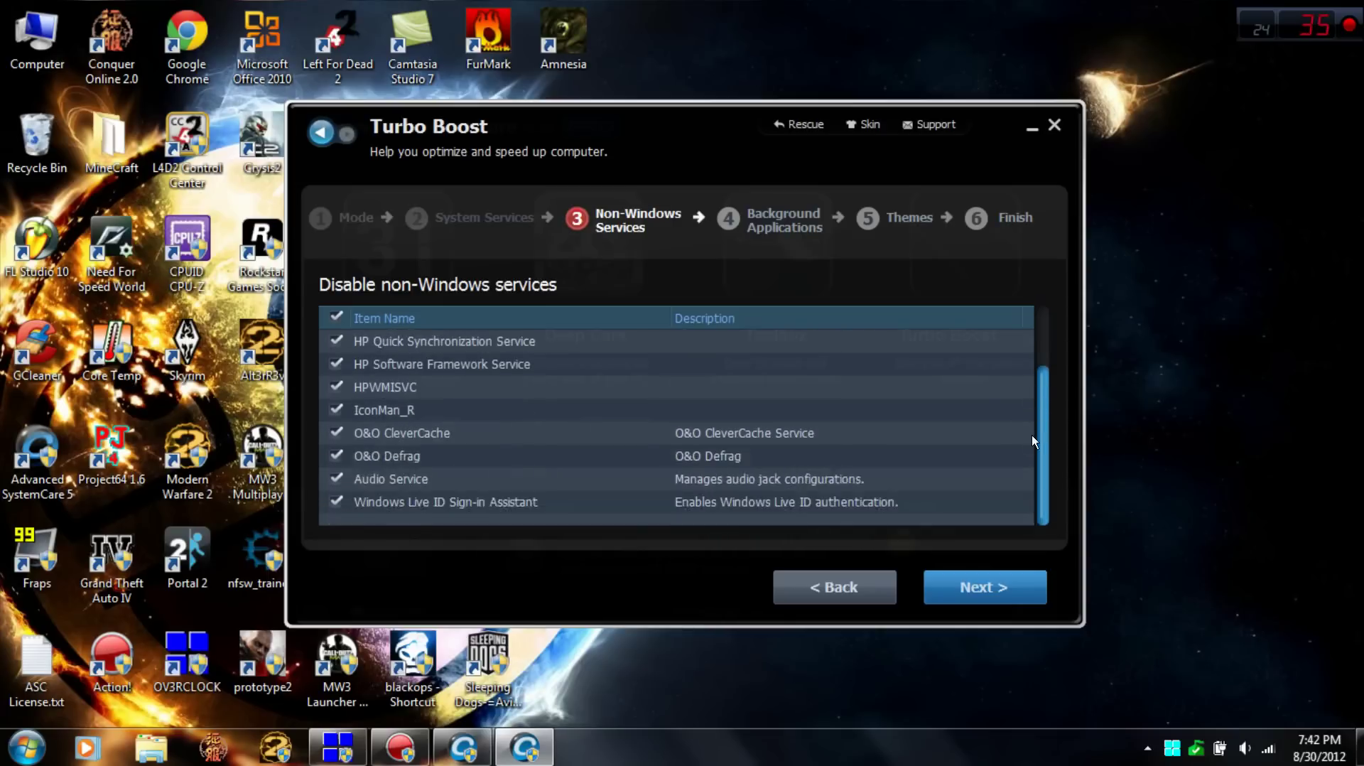
scroll(1027, 355, up, 3)
scroll(1018, 416, down, 2)
scroll(1021, 305, up, 2)
scroll(1043, 493, down, 3)
scroll(1039, 412, up, 3)
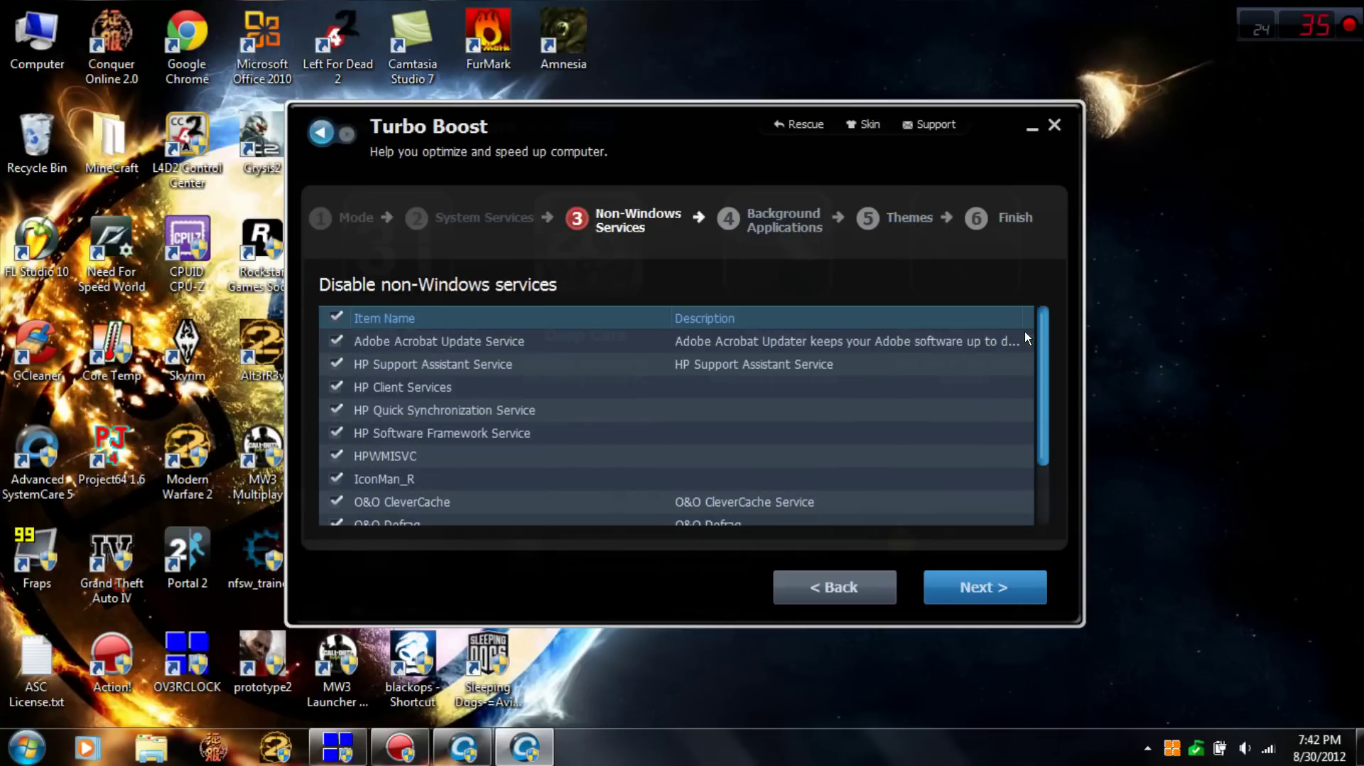
scroll(1018, 391, down, 3)
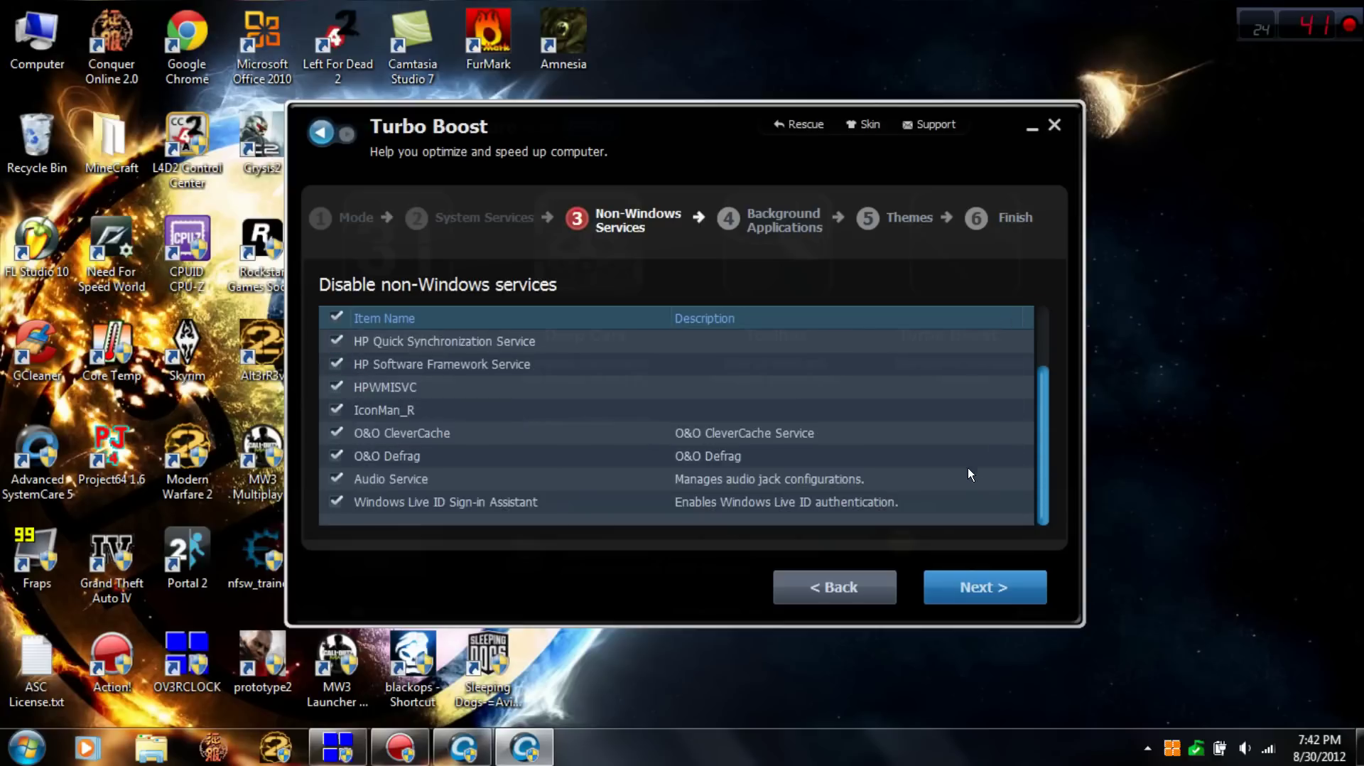
click(973, 587)
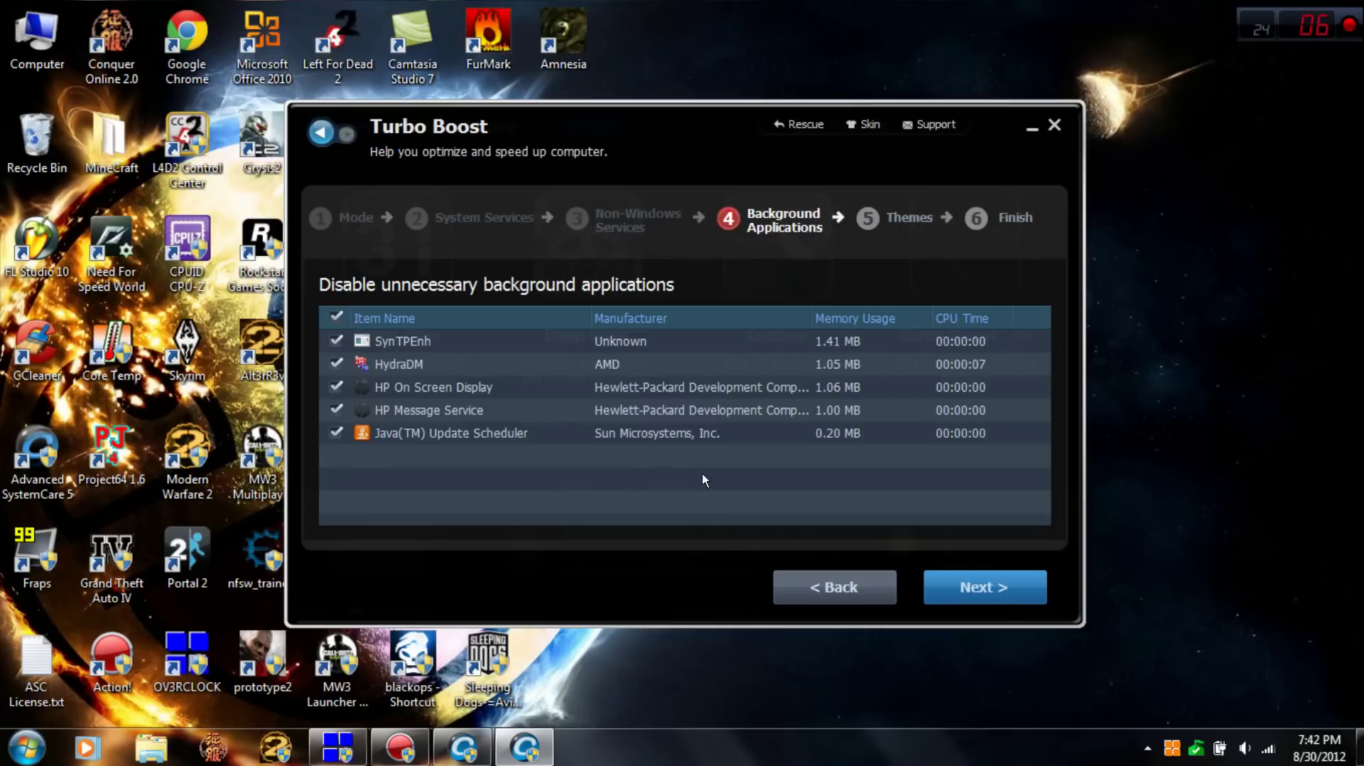
Step: Accept all checked background applications and move on to the window theme step
click(980, 588)
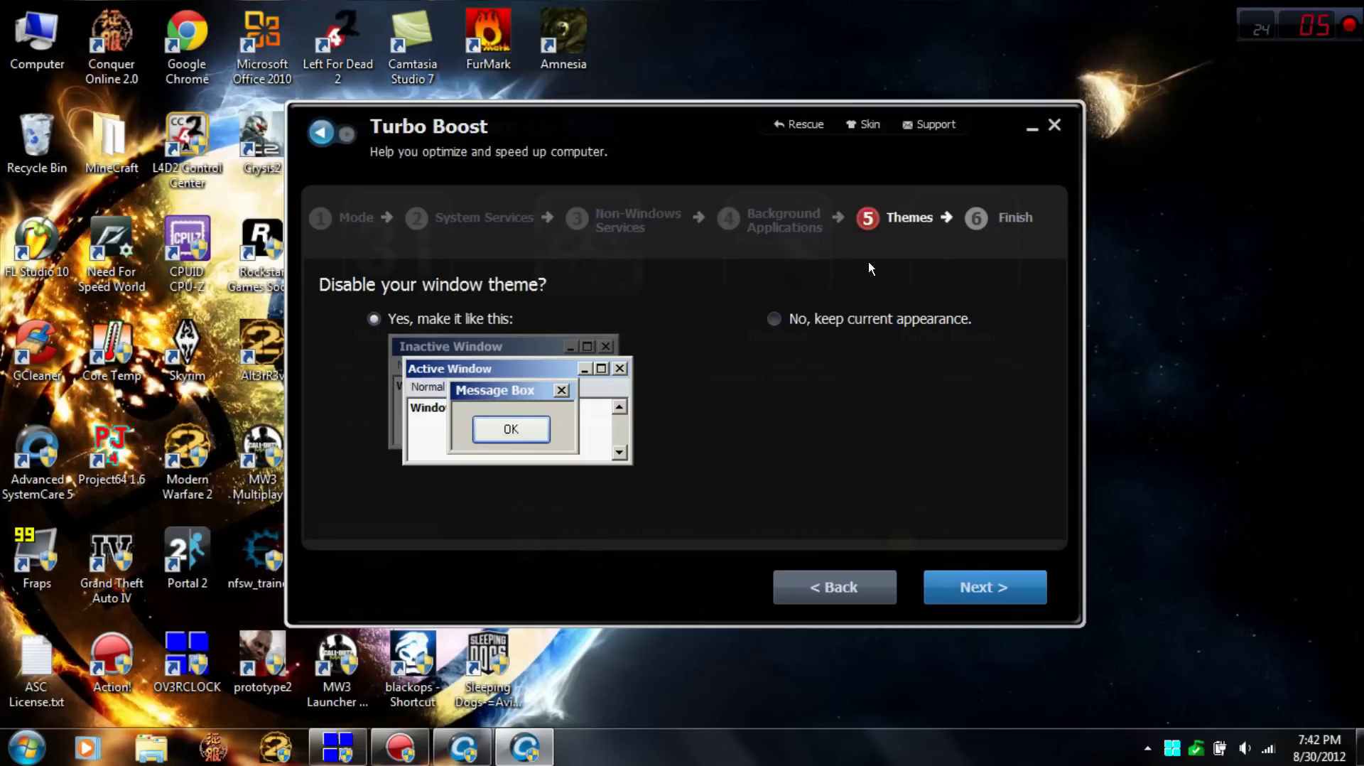
Step: Keep the window theme disabled and finish the wizard so Turbo Boost turns on
click(994, 587)
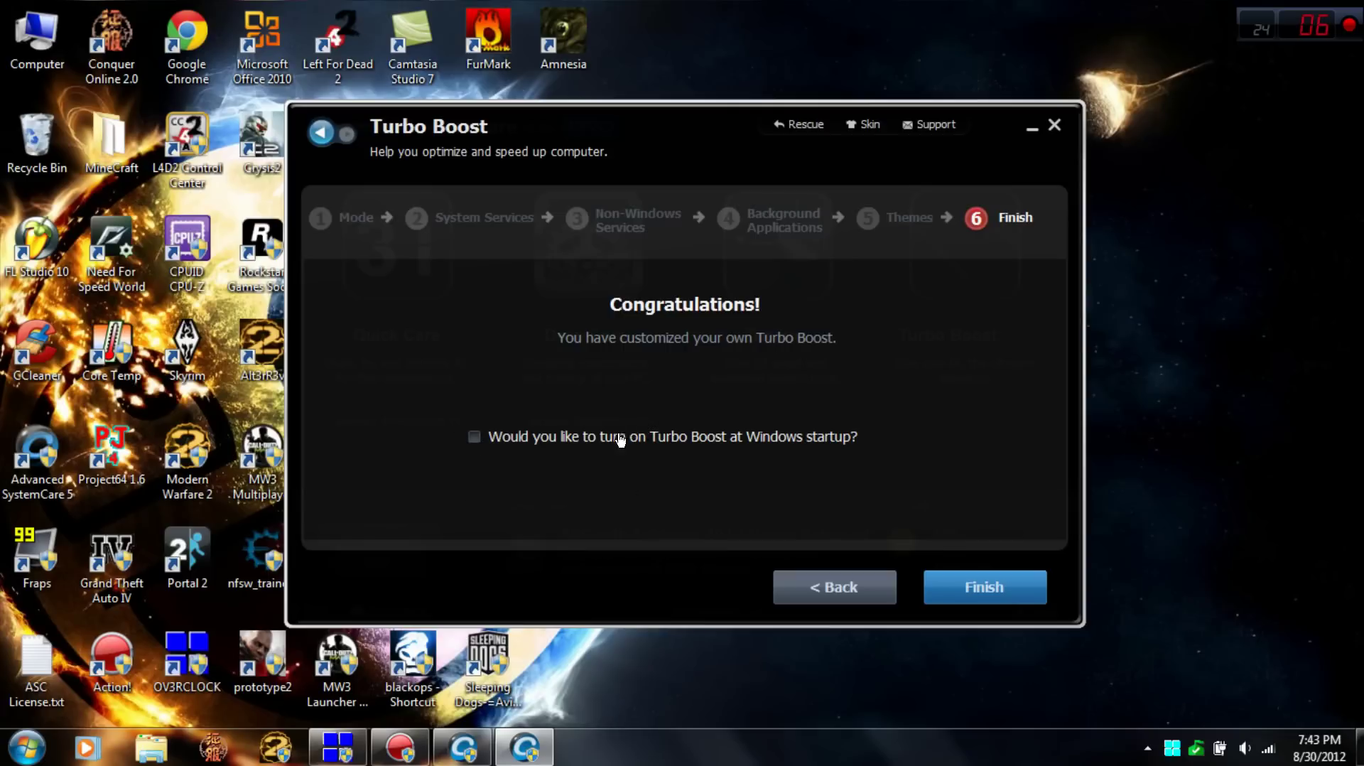
click(953, 576)
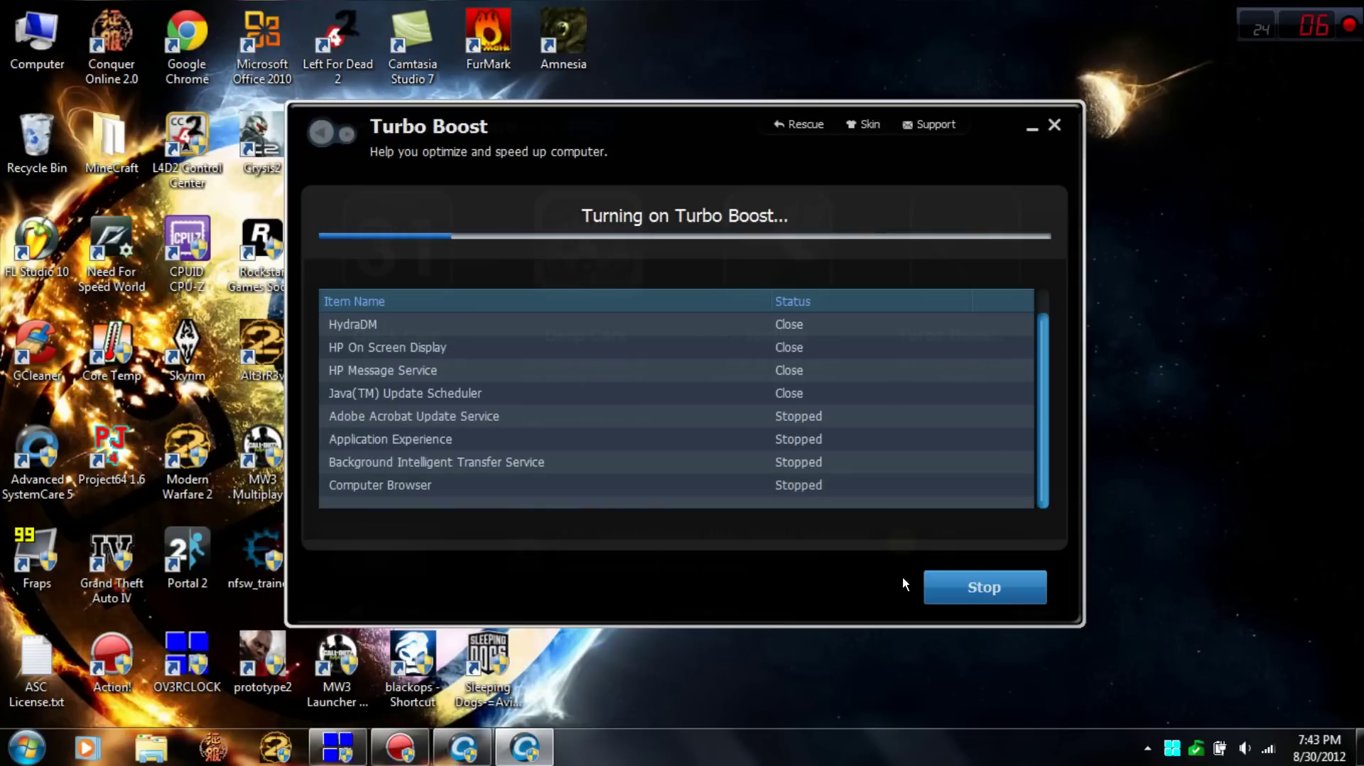